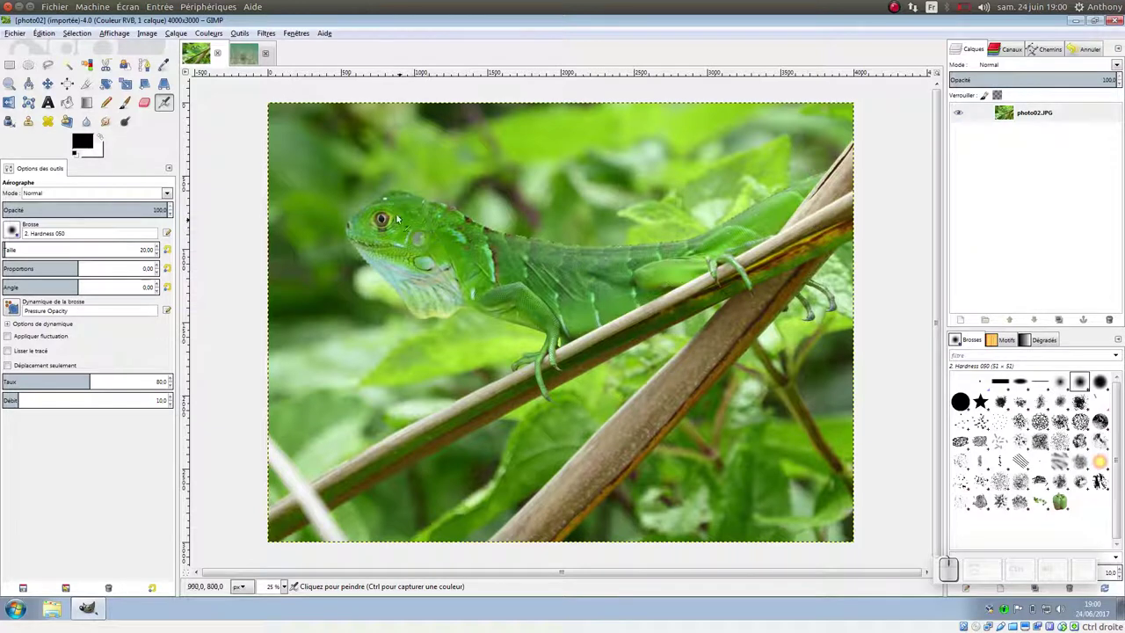
Apply Auto white balance, contrast stretch and colour enhancement to the iguana photo.
{"action": "left_click", "coordinate": [211, 35]}
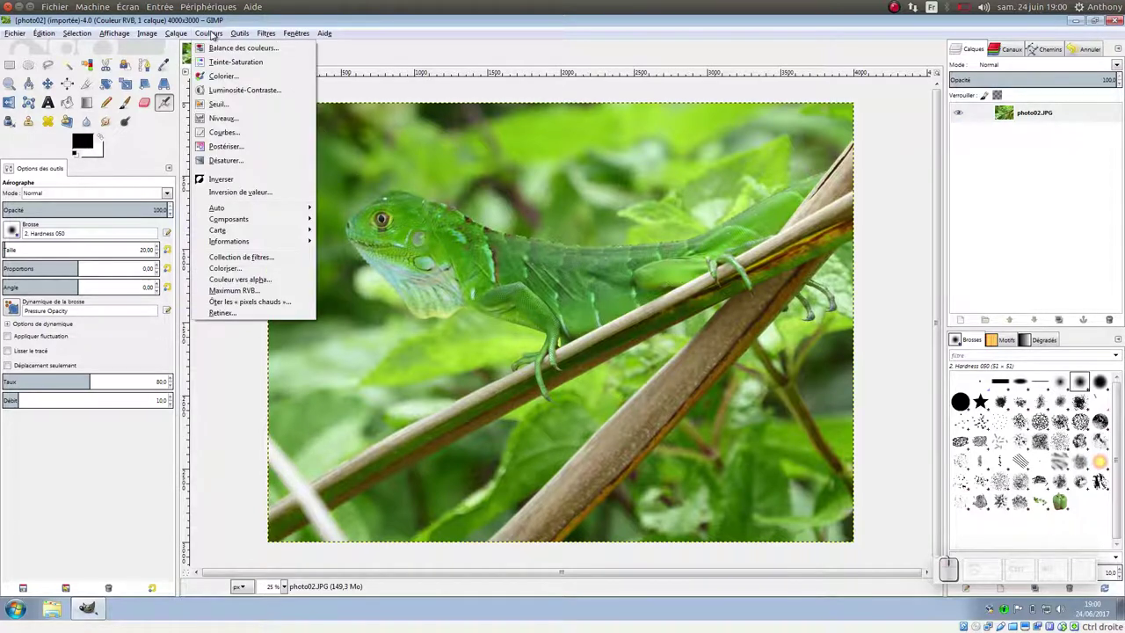
{"action": "mouse_move", "coordinate": [228, 207]}
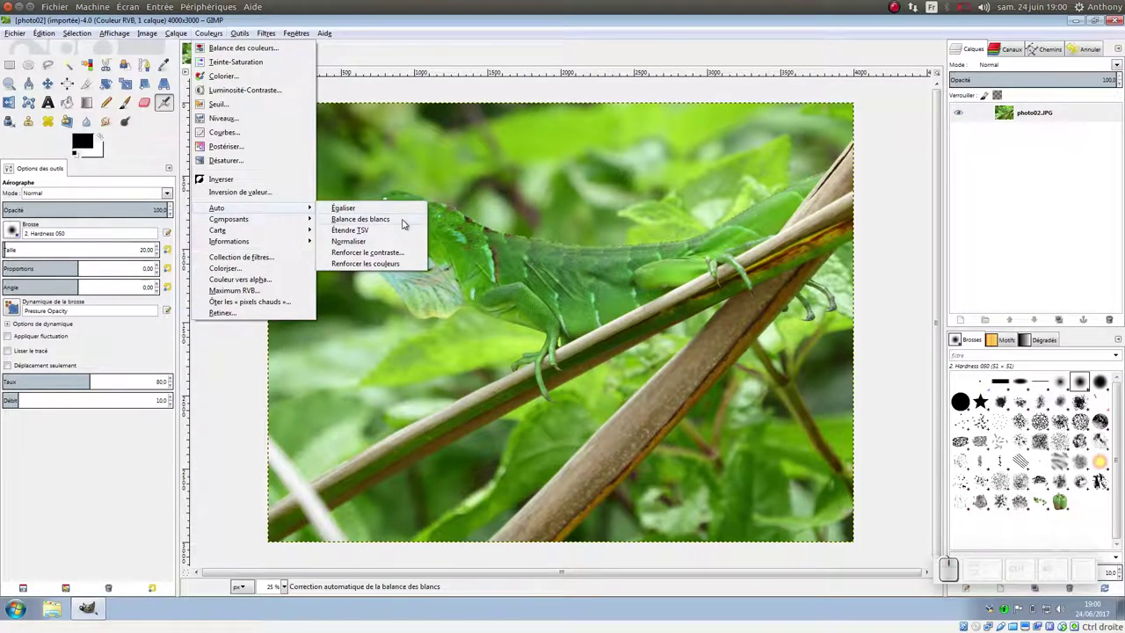
{"action": "left_click", "coordinate": [401, 219]}
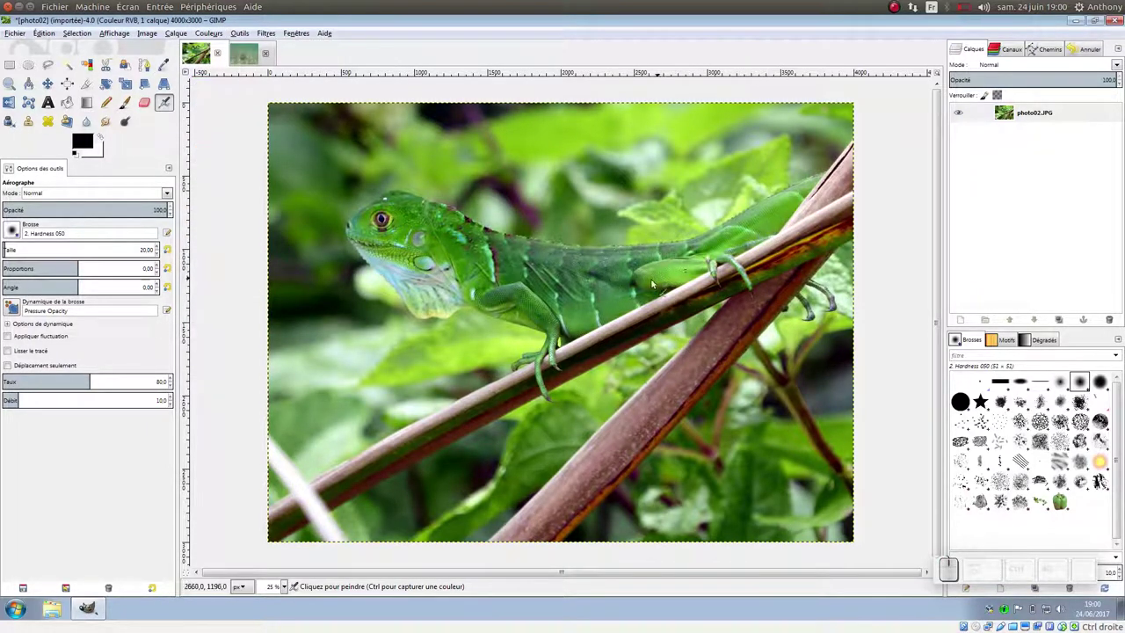
{"action": "left_click", "coordinate": [207, 33]}
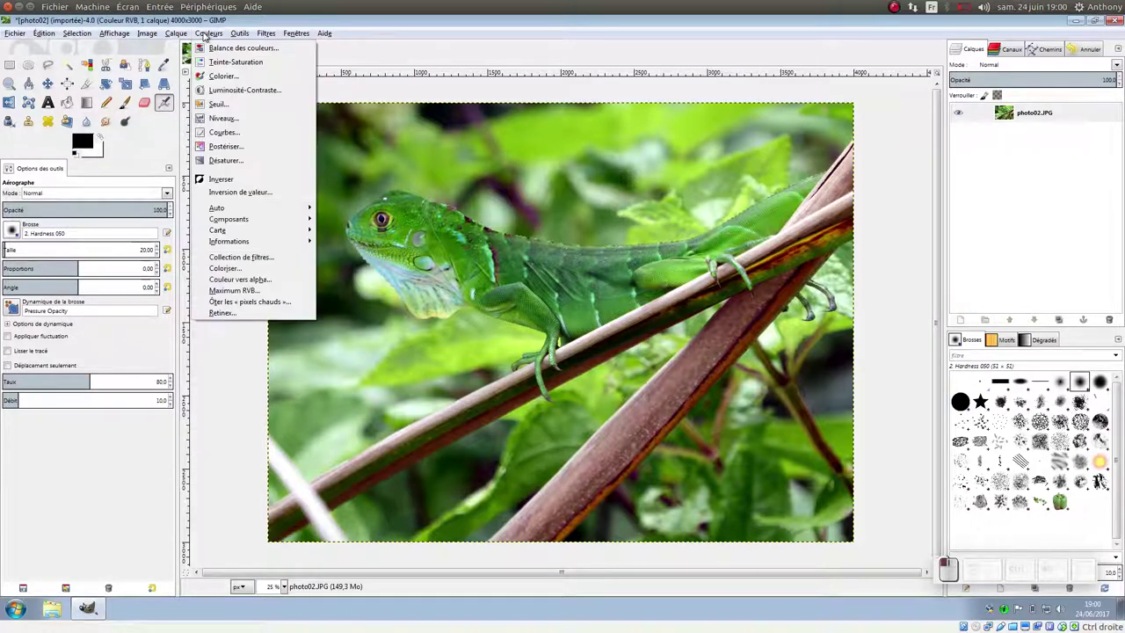
{"action": "mouse_move", "coordinate": [217, 208]}
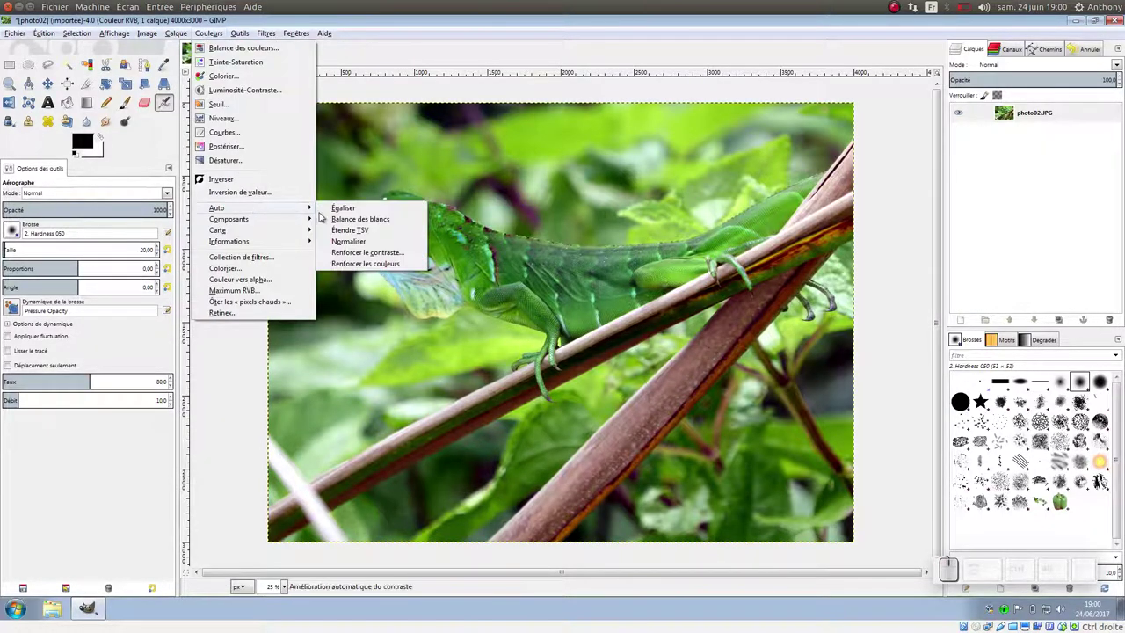
{"action": "left_click", "coordinate": [356, 253]}
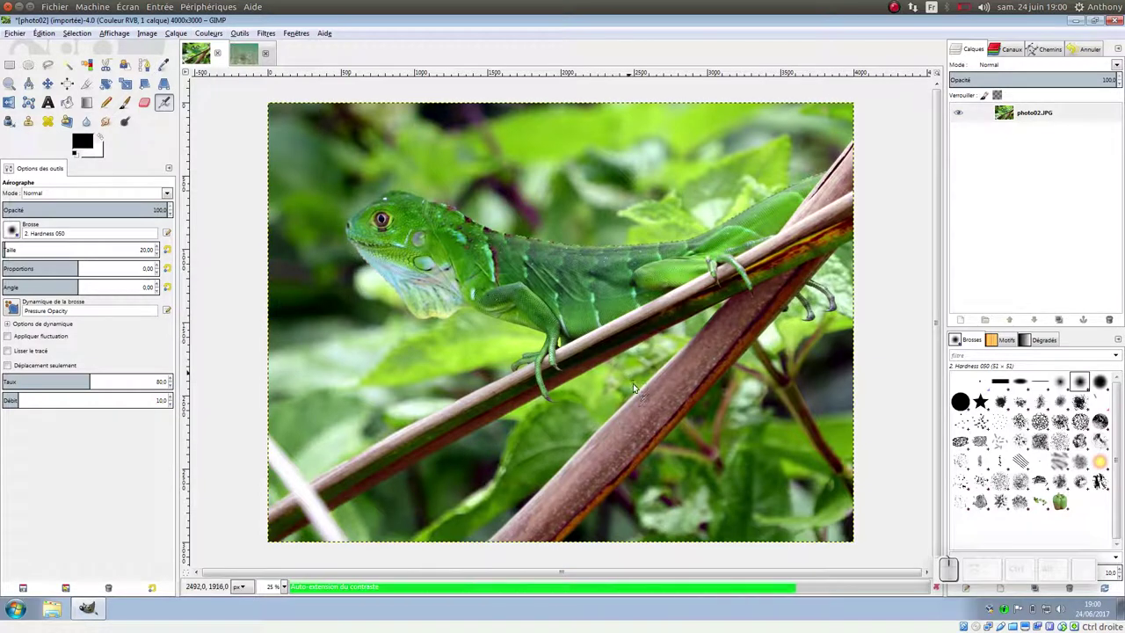
{"action": "left_click", "coordinate": [206, 33]}
{"action": "mouse_move", "coordinate": [255, 208]}
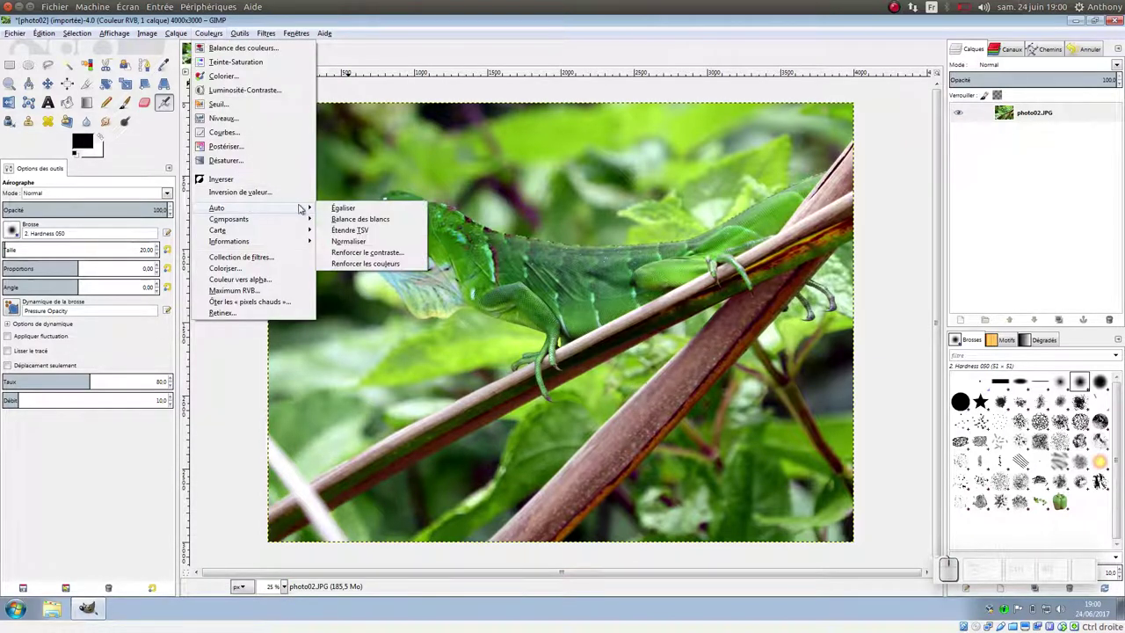
{"action": "left_click", "coordinate": [349, 263]}
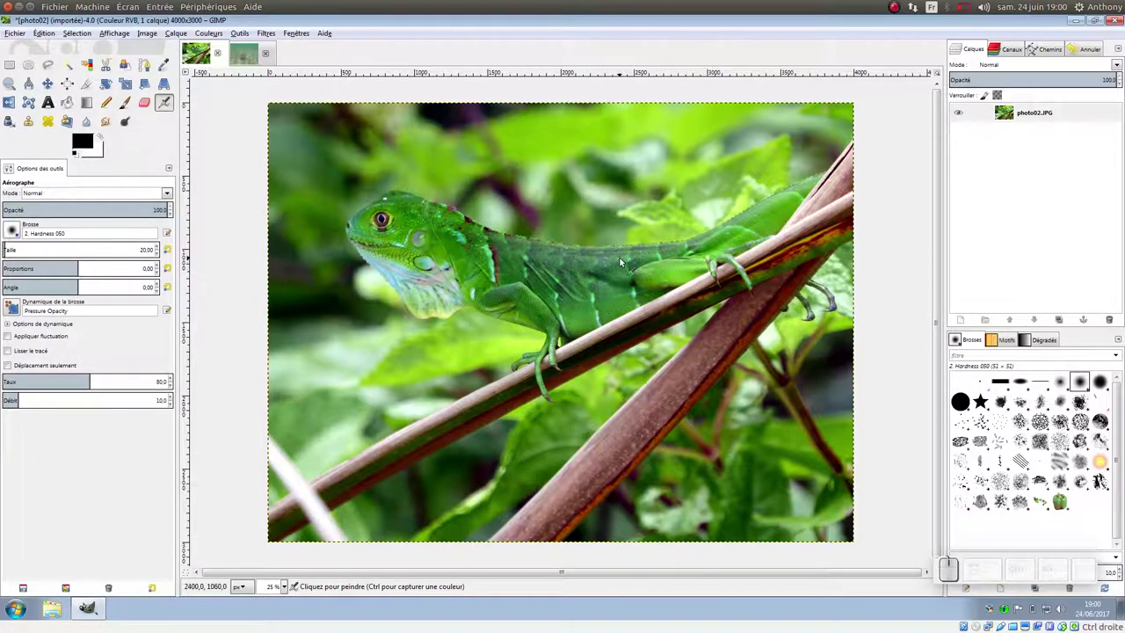
Sharpen the iguana photo at radius 5.0, amount 0.50, and switch to the stingray photo.
{"action": "left_click", "coordinate": [272, 34]}
{"action": "mouse_move", "coordinate": [291, 113]}
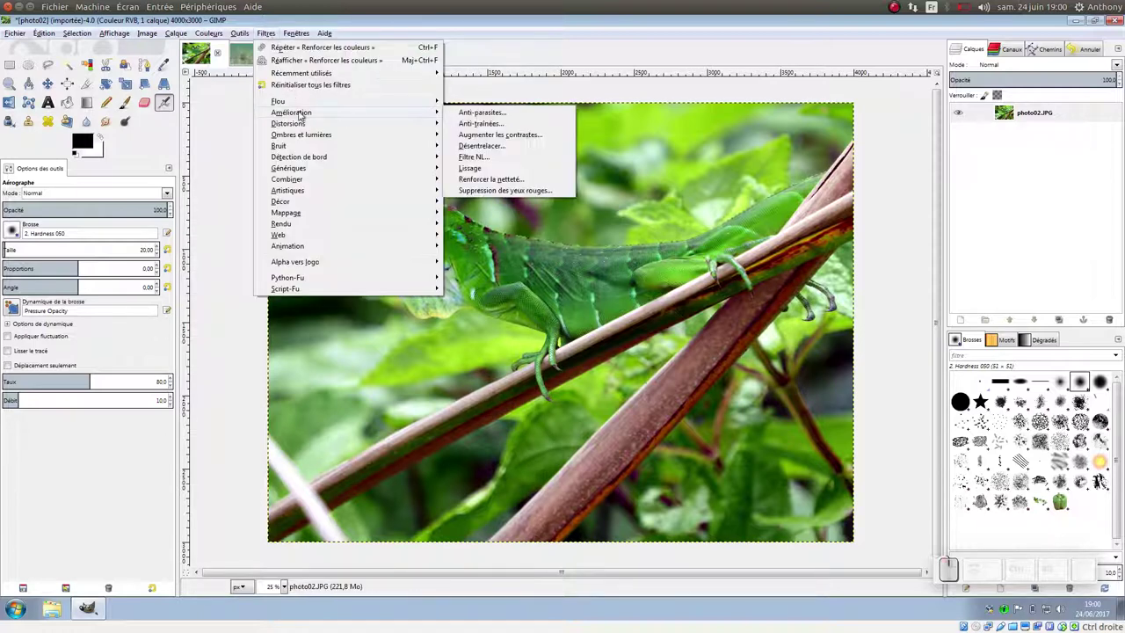
{"action": "left_click", "coordinate": [489, 179]}
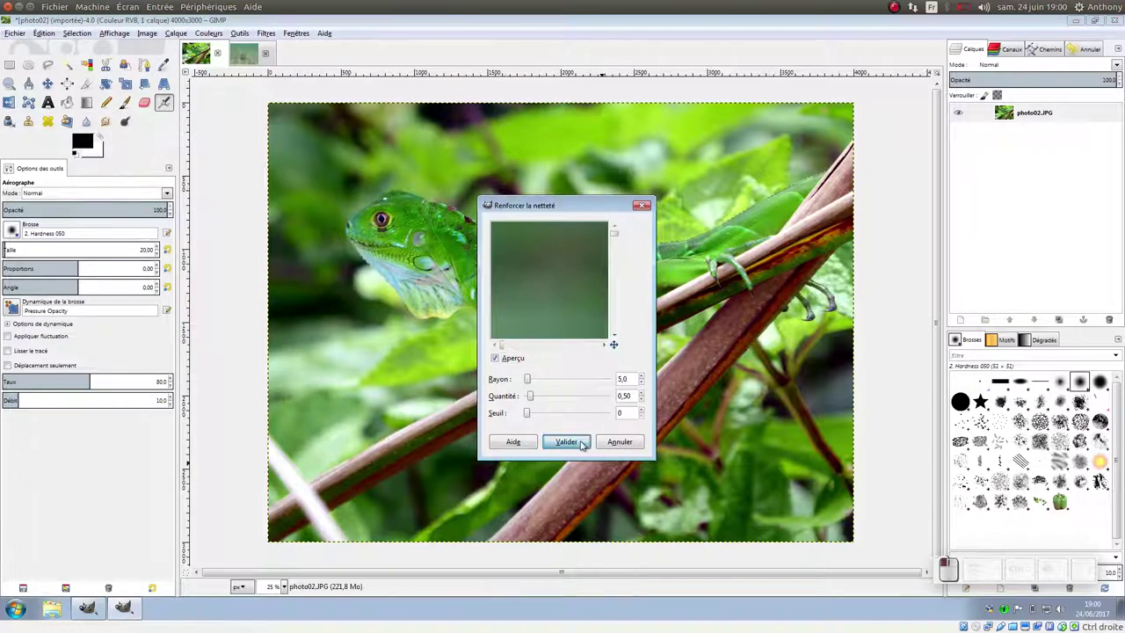
{"action": "left_click", "coordinate": [568, 443]}
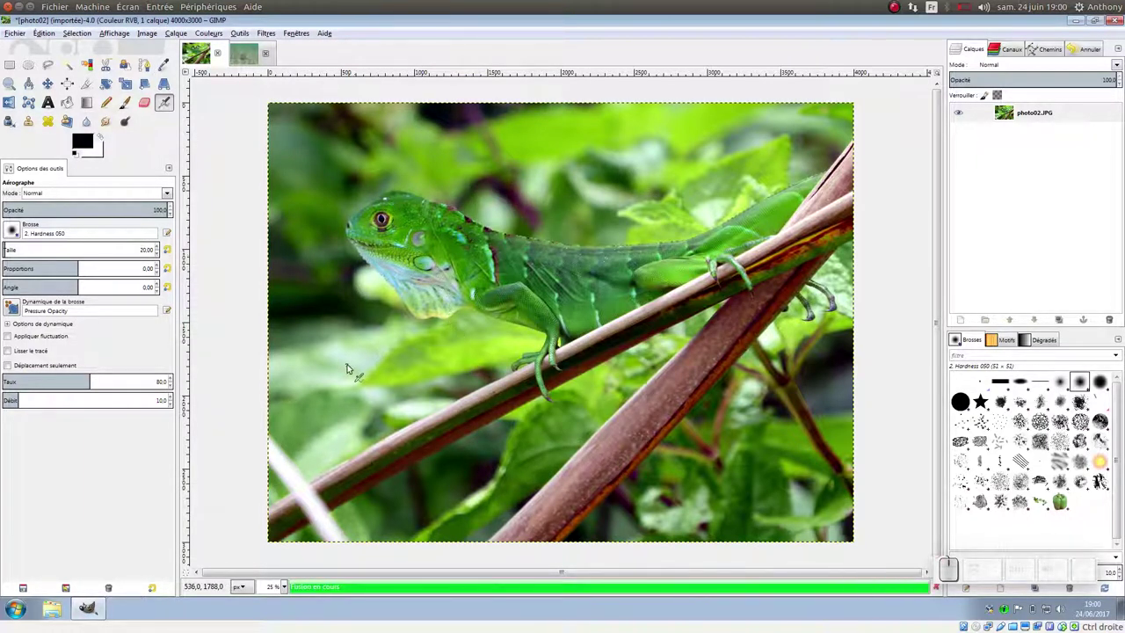
{"action": "left_click", "coordinate": [247, 59]}
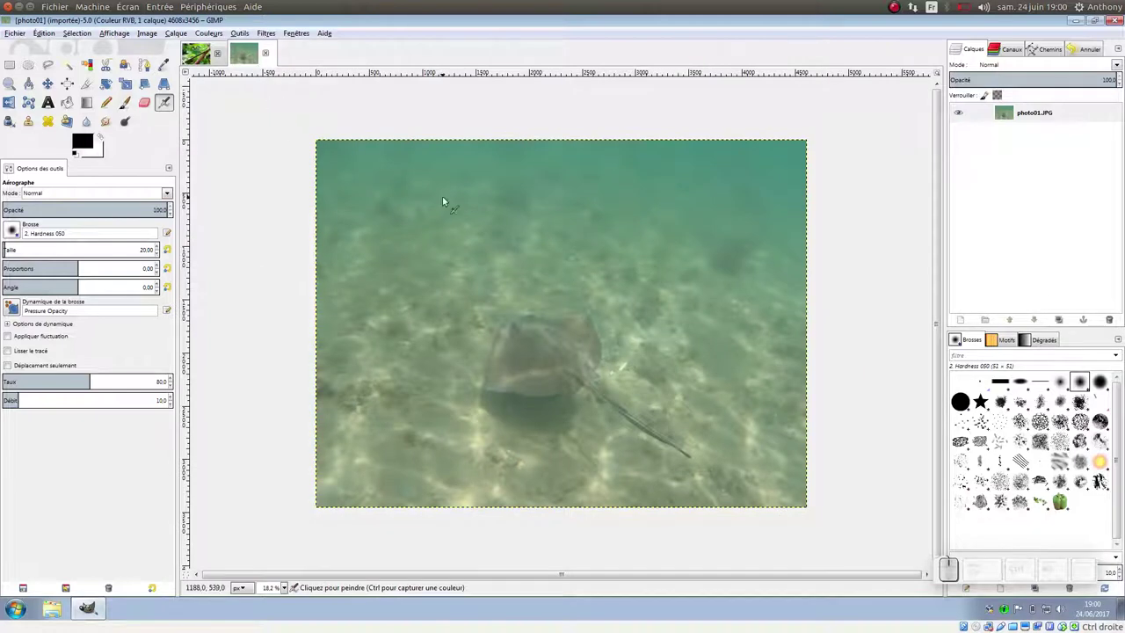
Apply Auto white balance, another Auto correction and Renforcer les couleurs to the stingray photo.
{"action": "left_click", "coordinate": [202, 34]}
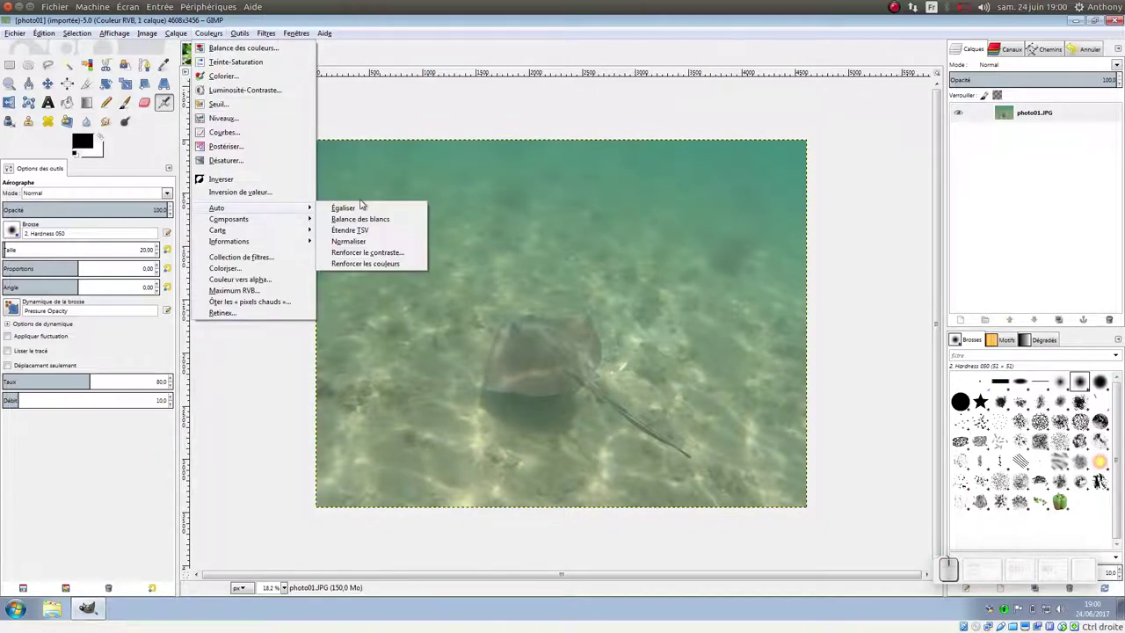
{"action": "left_click", "coordinate": [366, 219]}
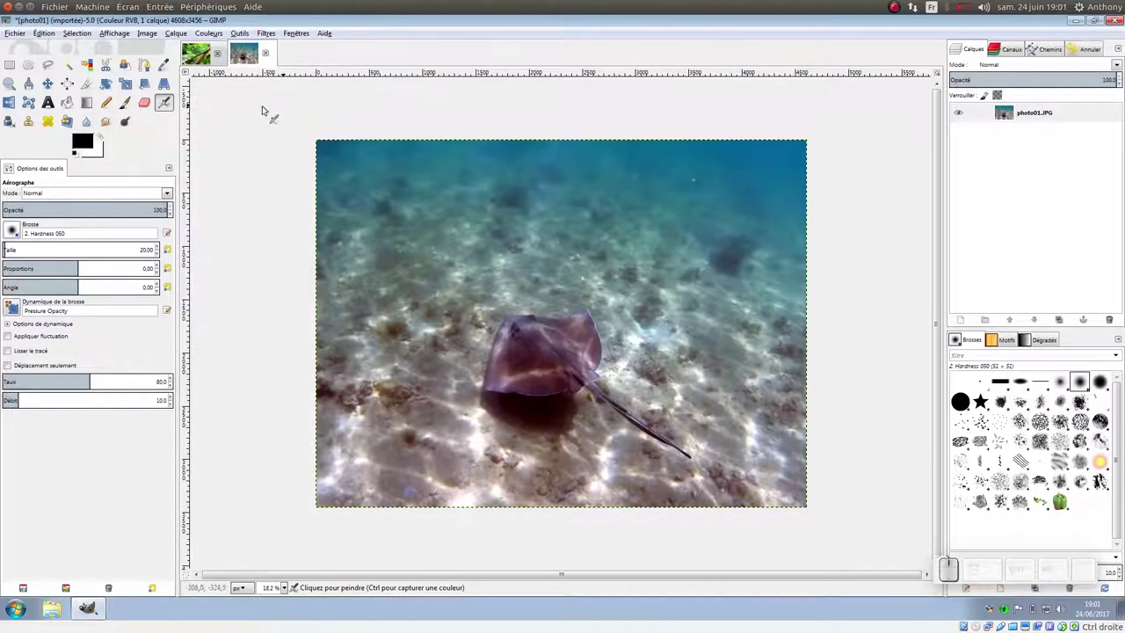
{"action": "left_click", "coordinate": [207, 33]}
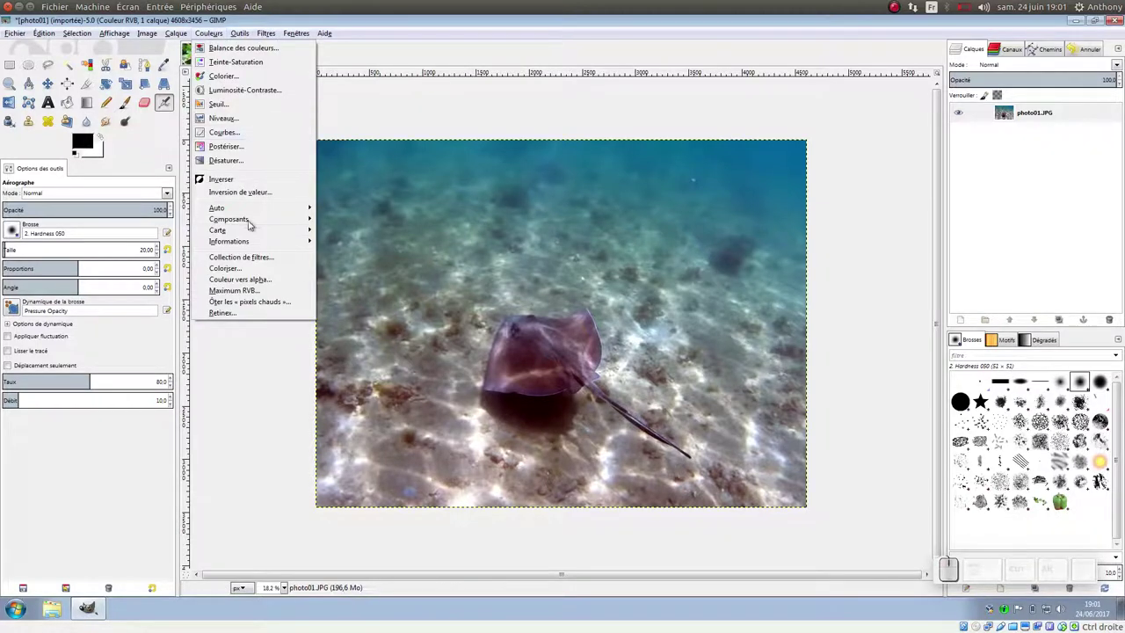
{"action": "left_click", "coordinate": [369, 253]}
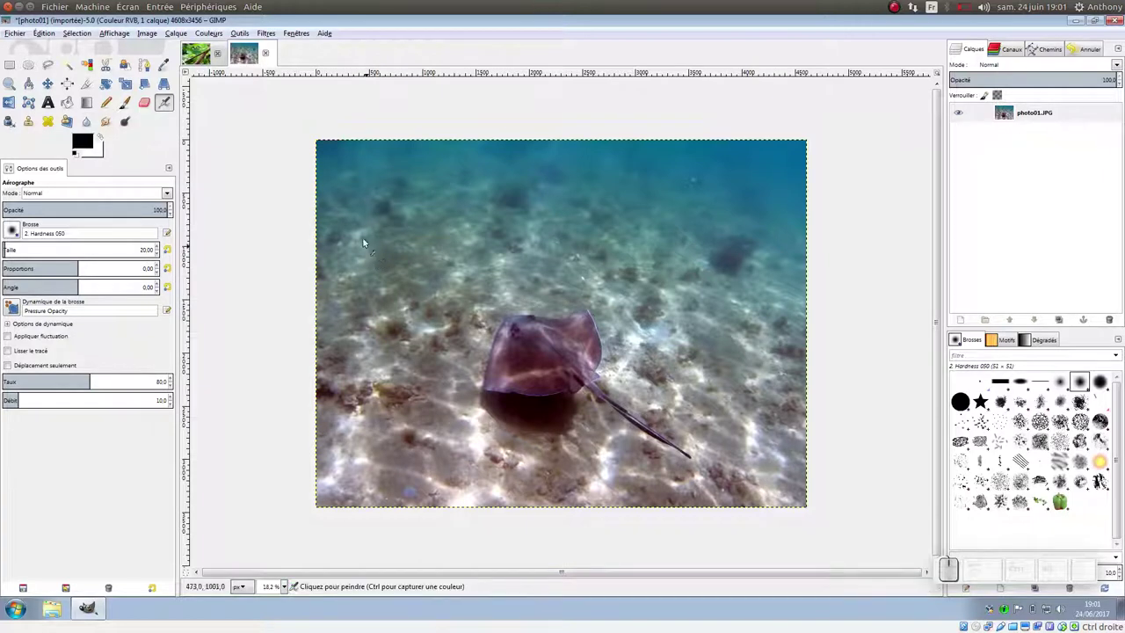
{"action": "left_click", "coordinate": [207, 37]}
{"action": "mouse_move", "coordinate": [217, 208]}
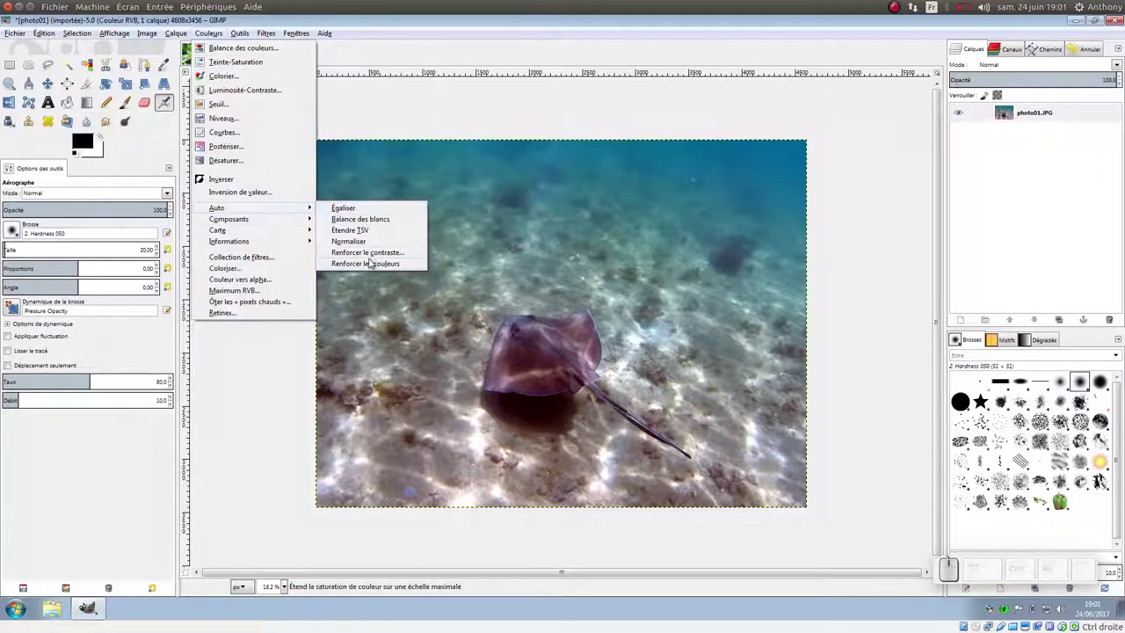
{"action": "left_click", "coordinate": [369, 263]}
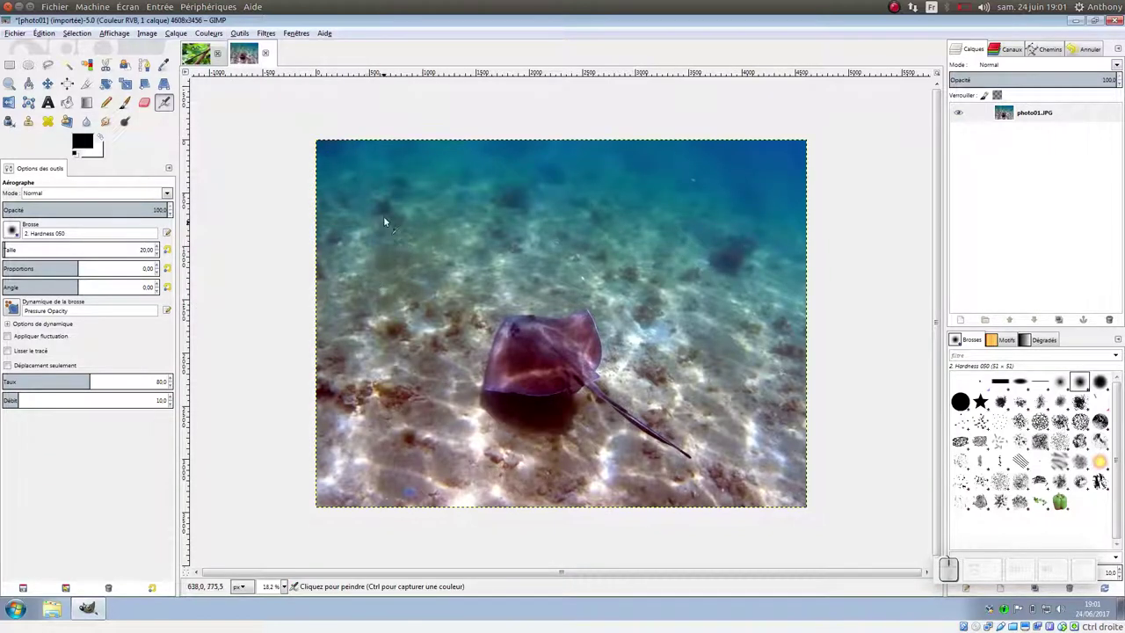
Apply Renforcer la netteté twice to the stingray photo at radius 5.0, amount 0.50.
{"action": "left_click", "coordinate": [267, 33]}
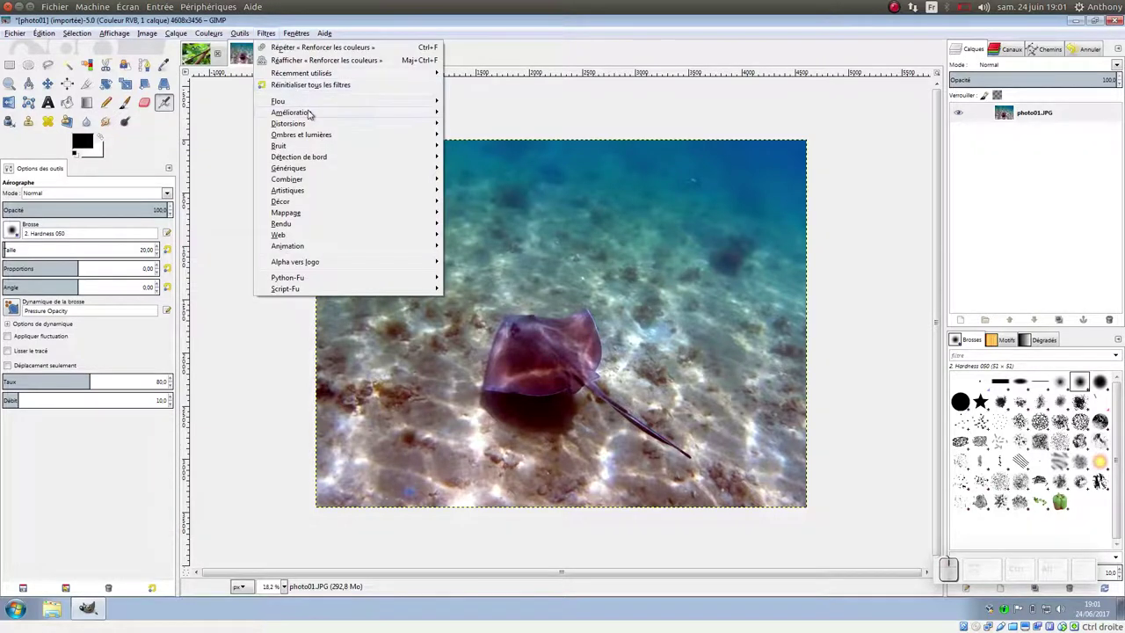
{"action": "mouse_move", "coordinate": [290, 112]}
{"action": "left_click", "coordinate": [488, 179]}
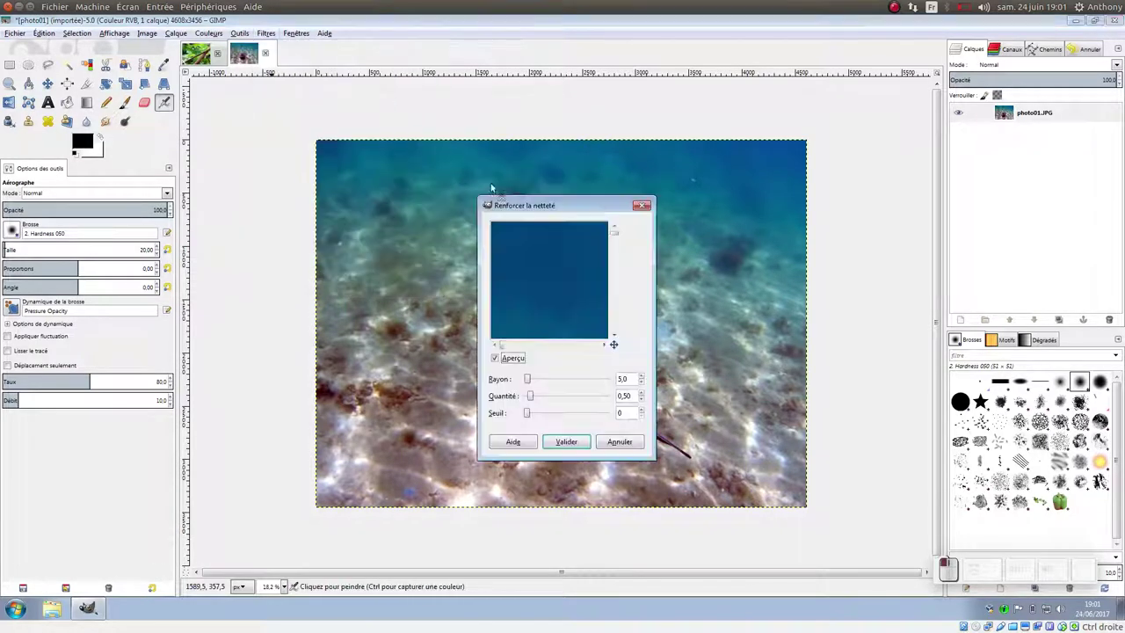
{"action": "left_click", "coordinate": [567, 441]}
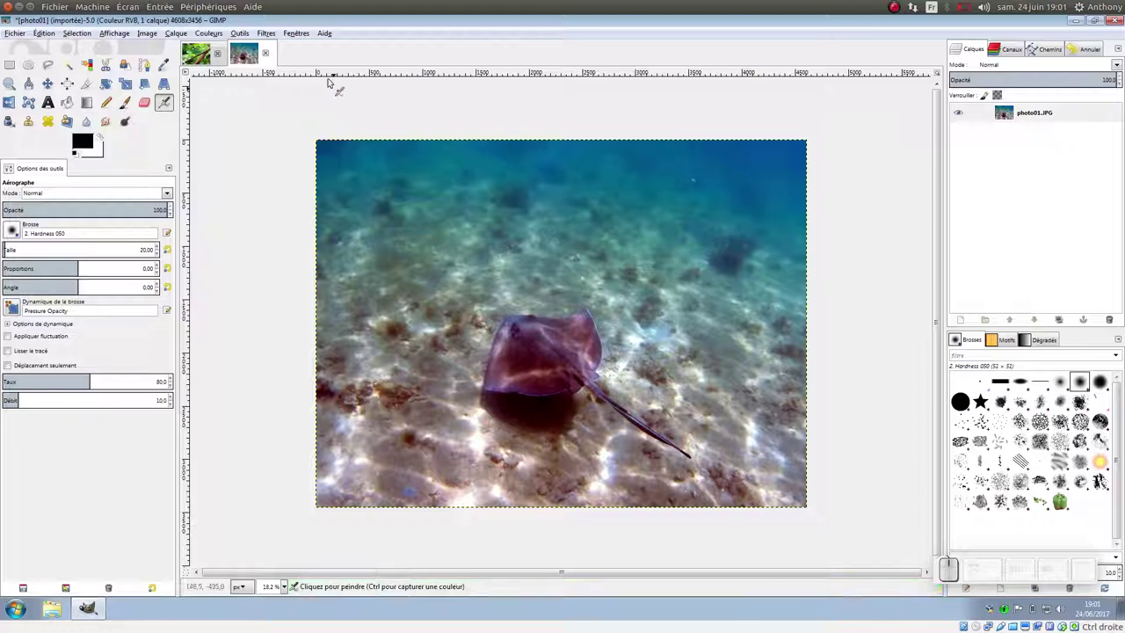
{"action": "left_click", "coordinate": [265, 35]}
{"action": "mouse_move", "coordinate": [291, 112]}
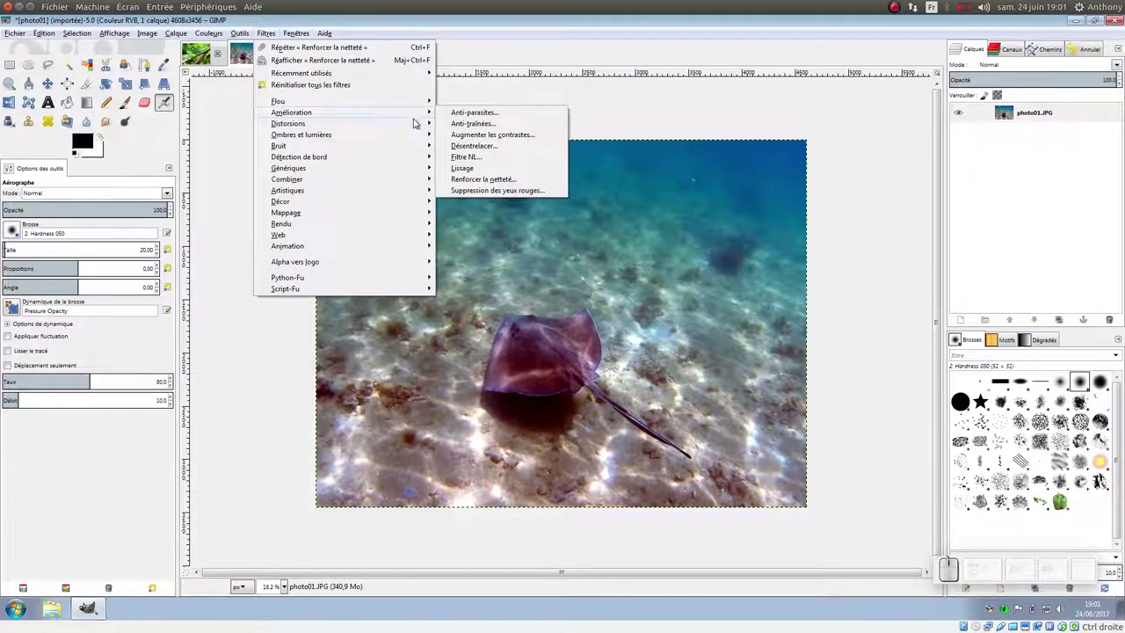
{"action": "left_click", "coordinate": [464, 180]}
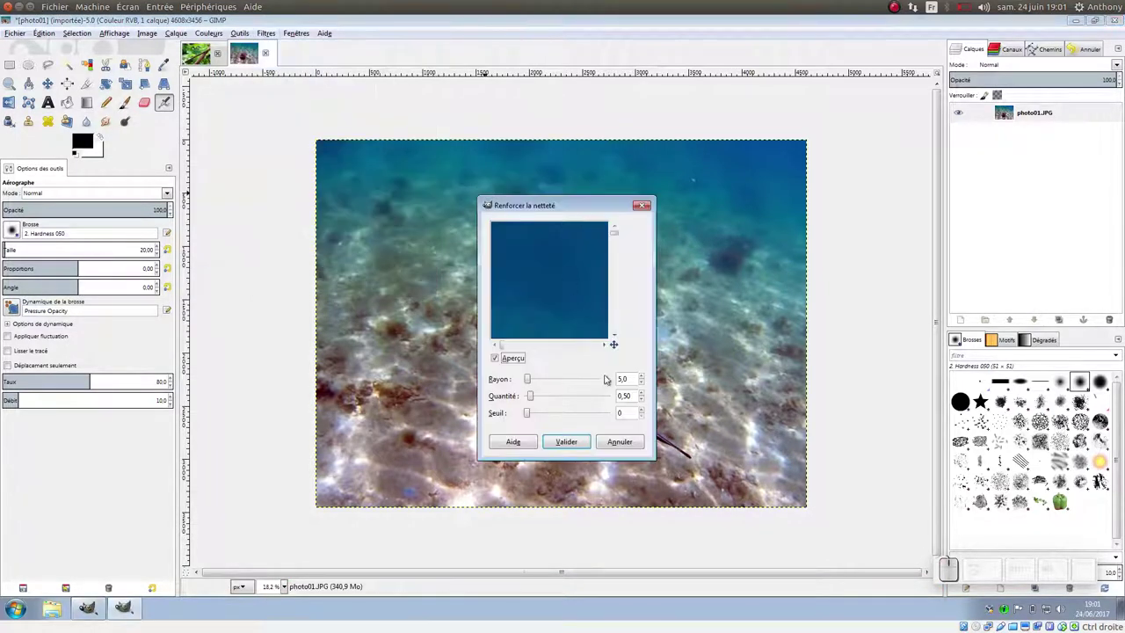
{"action": "left_click", "coordinate": [567, 442]}
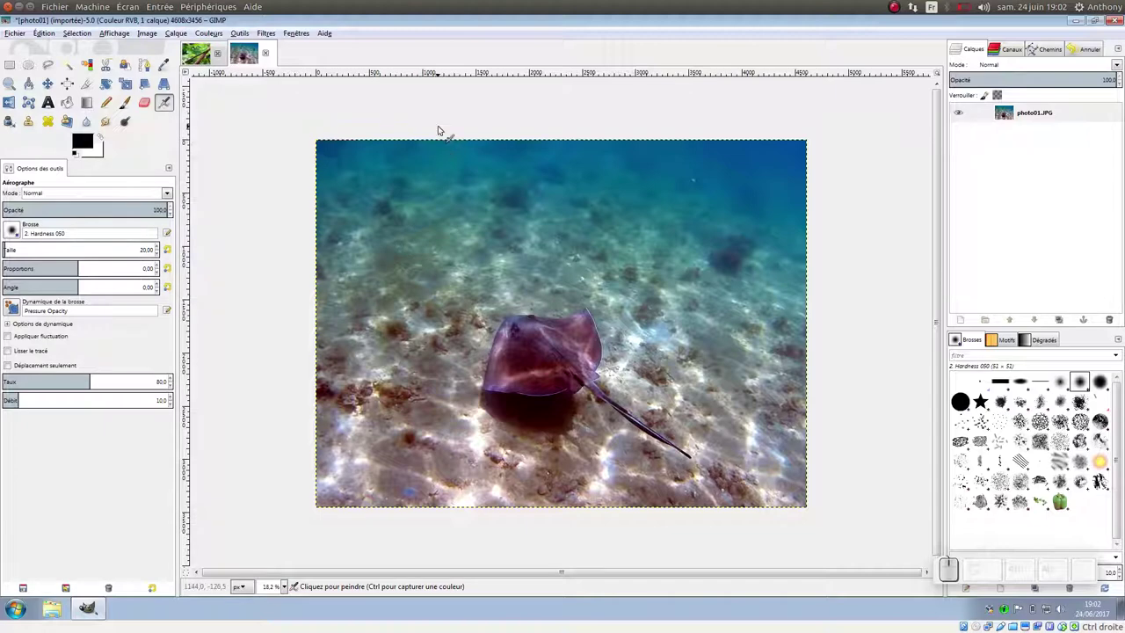
On the iguana photo, add a text layer near the top reading 'B&bébé iguane'.
{"action": "left_click", "coordinate": [196, 54]}
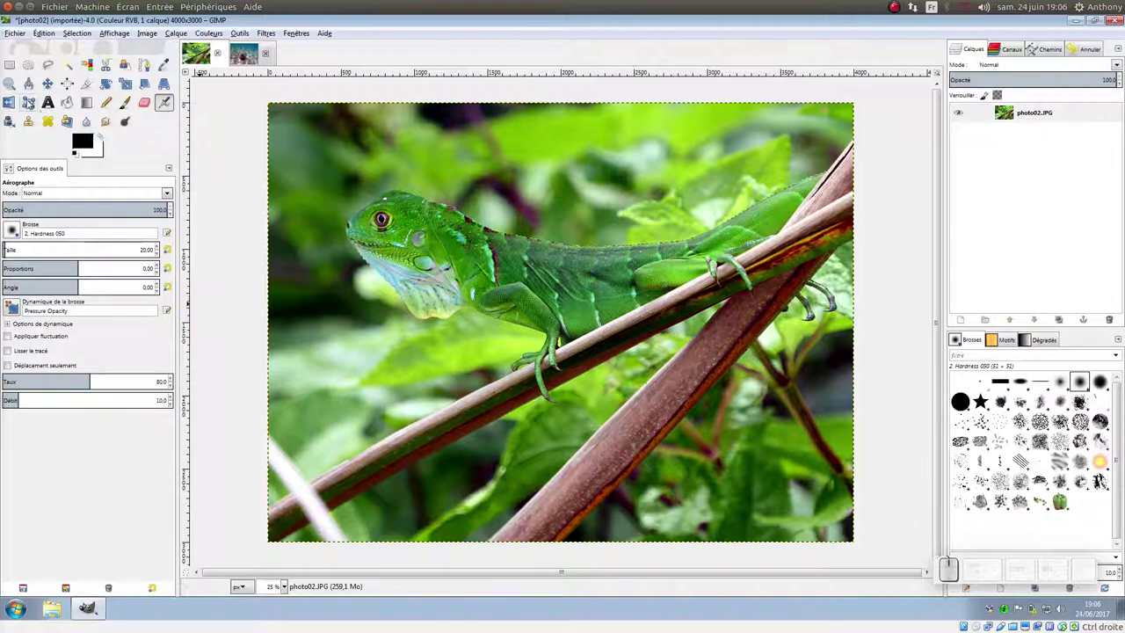
{"action": "left_click", "coordinate": [48, 103]}
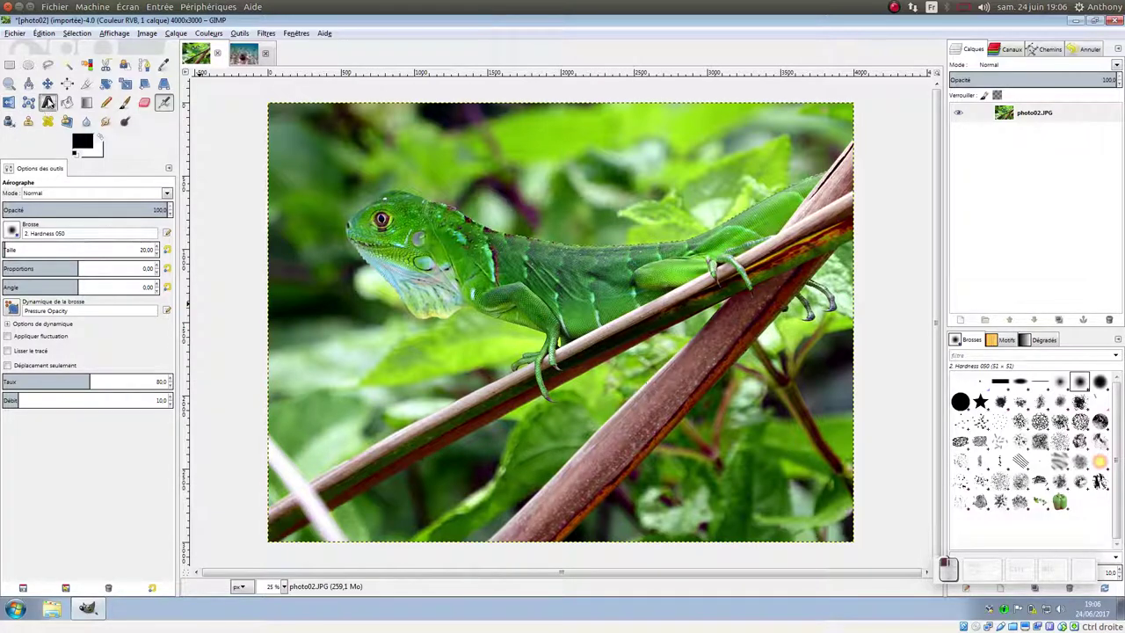
{"action": "left_click", "coordinate": [368, 148]}
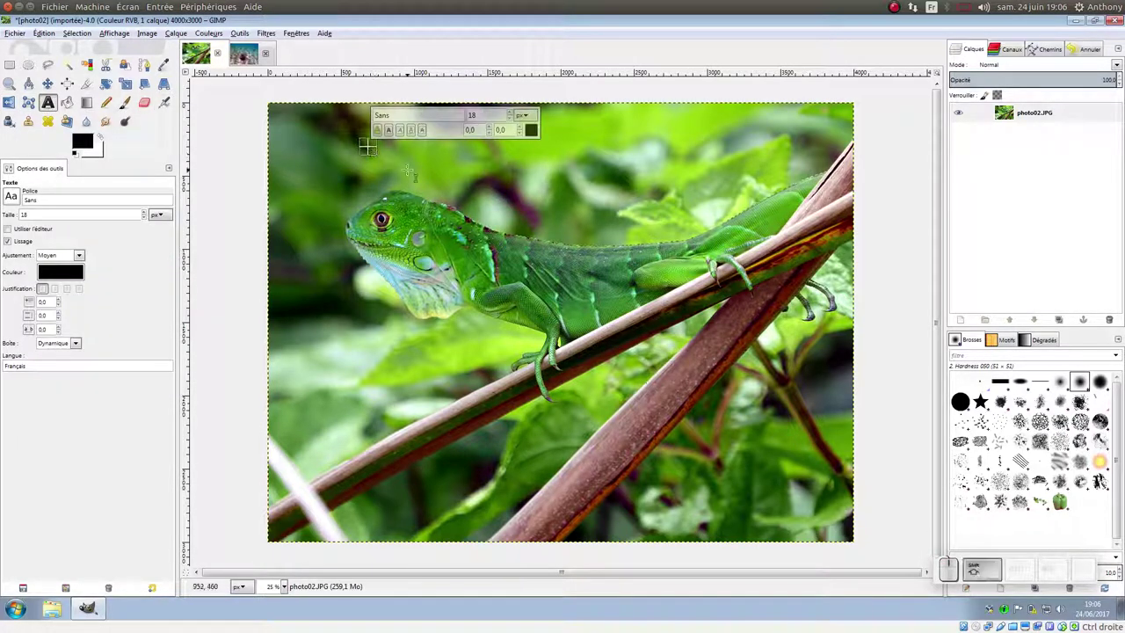
{"action": "type", "text": "B&b"}
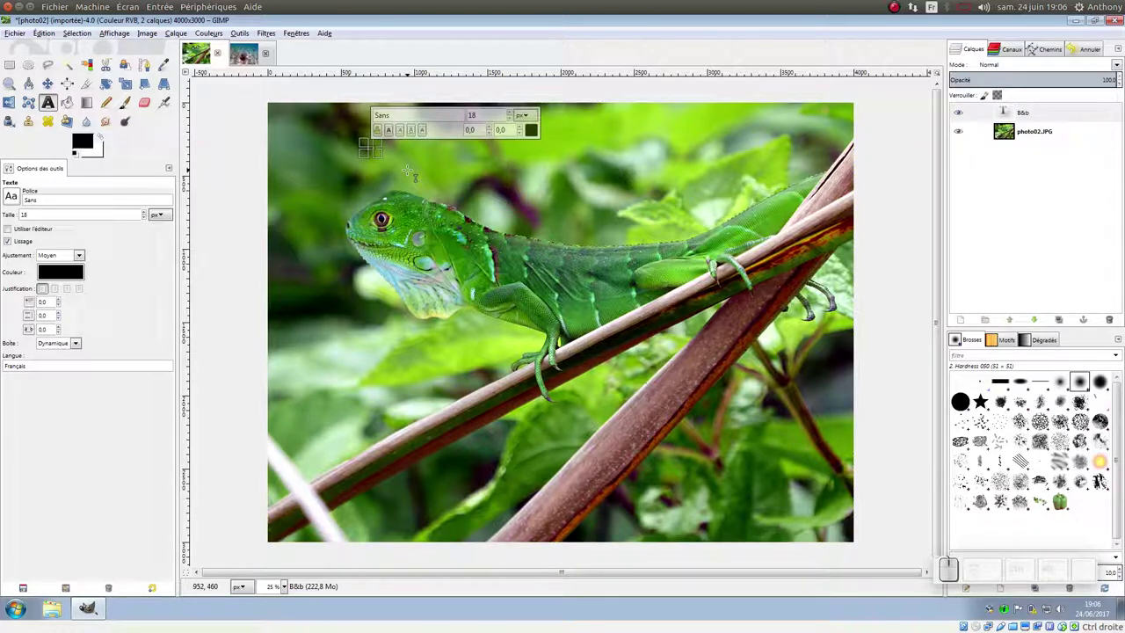
{"action": "type", "text": "ébé"}
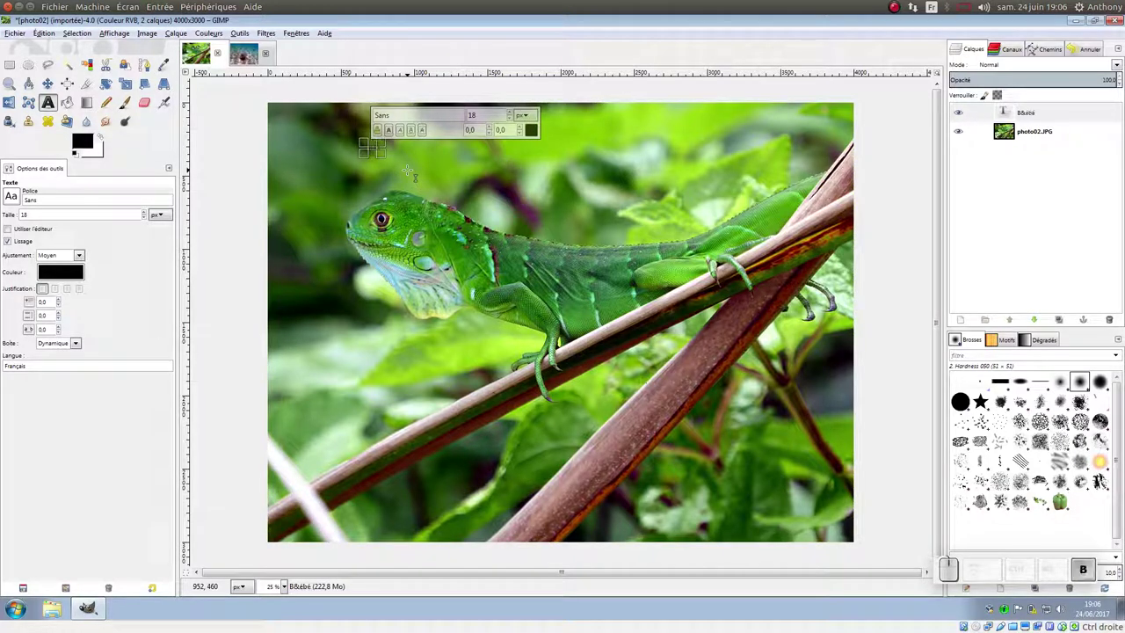
{"action": "type", "text": " igu"}
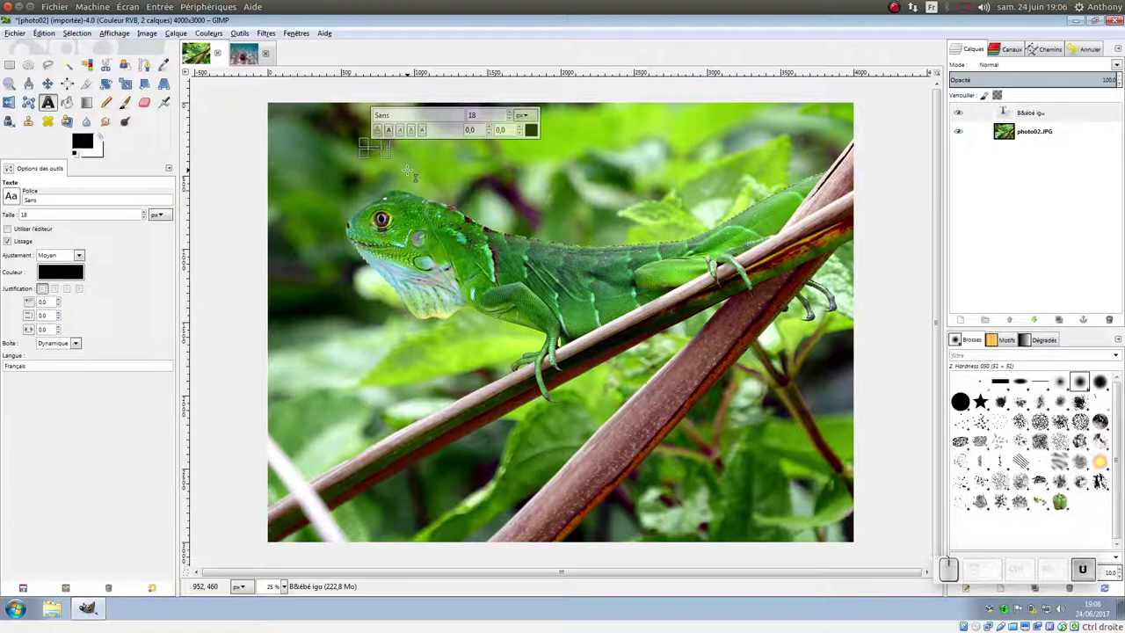
{"action": "type", "text": "ane"}
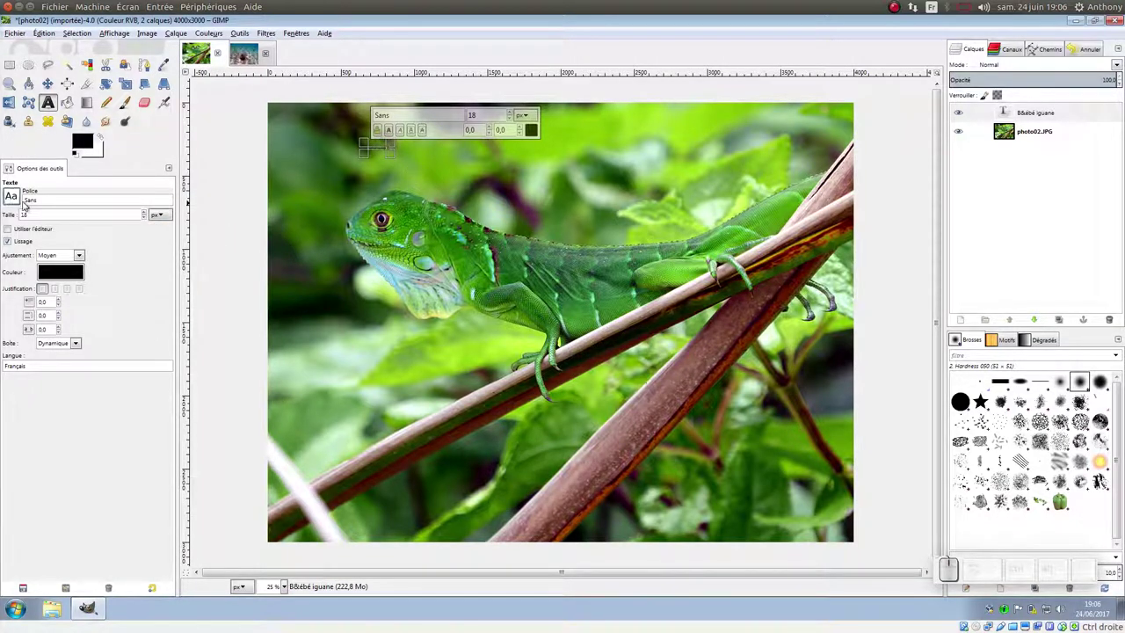
Set the title to Lato Bold at 386 px and remove the stray & to read 'Bébé iguane'.
{"action": "left_click", "coordinate": [11, 196]}
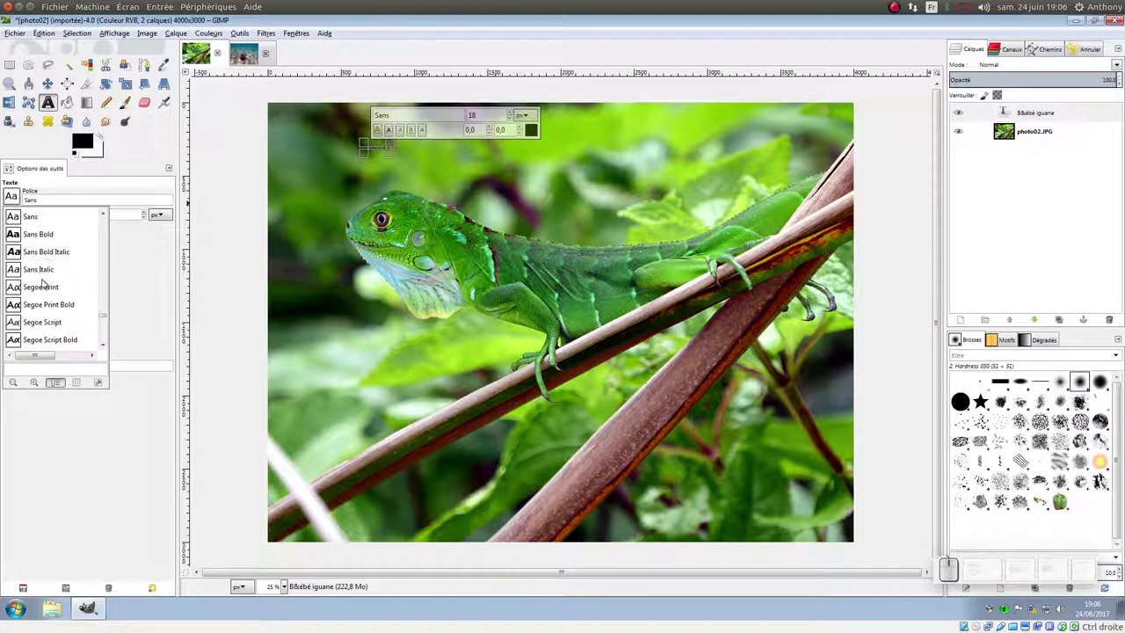
{"action": "scroll", "coordinate": [43, 286], "scroll_direction": "up", "scroll_amount": 5}
{"action": "scroll", "coordinate": [40, 295], "scroll_direction": "up", "scroll_amount": 5}
{"action": "scroll", "coordinate": [35, 307], "scroll_direction": "up", "scroll_amount": 5}
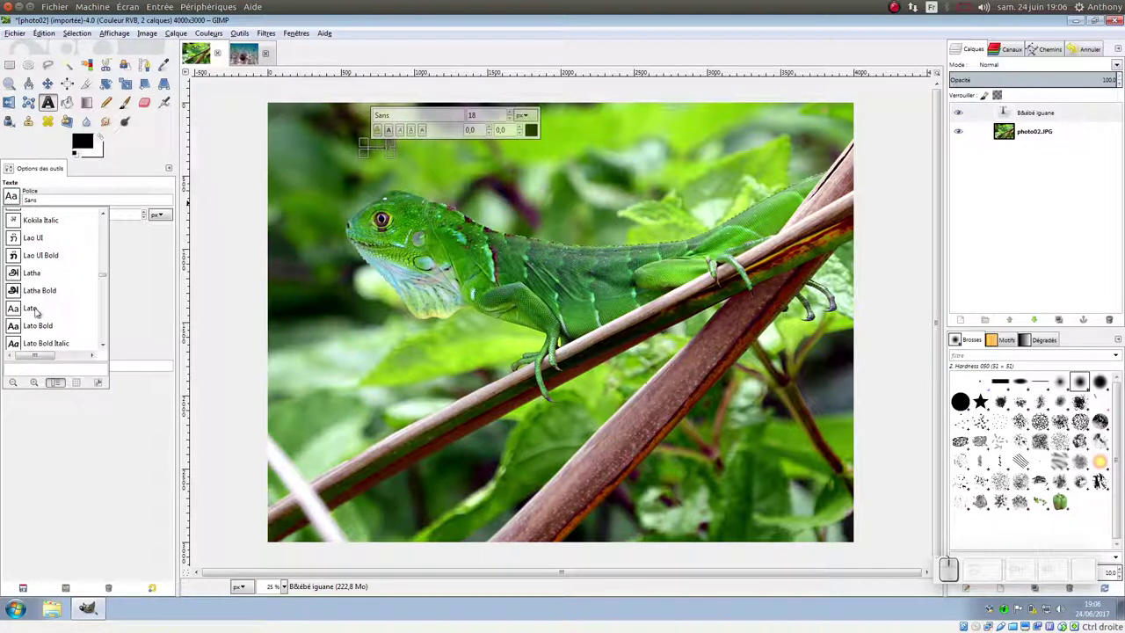
{"action": "left_click", "coordinate": [39, 327]}
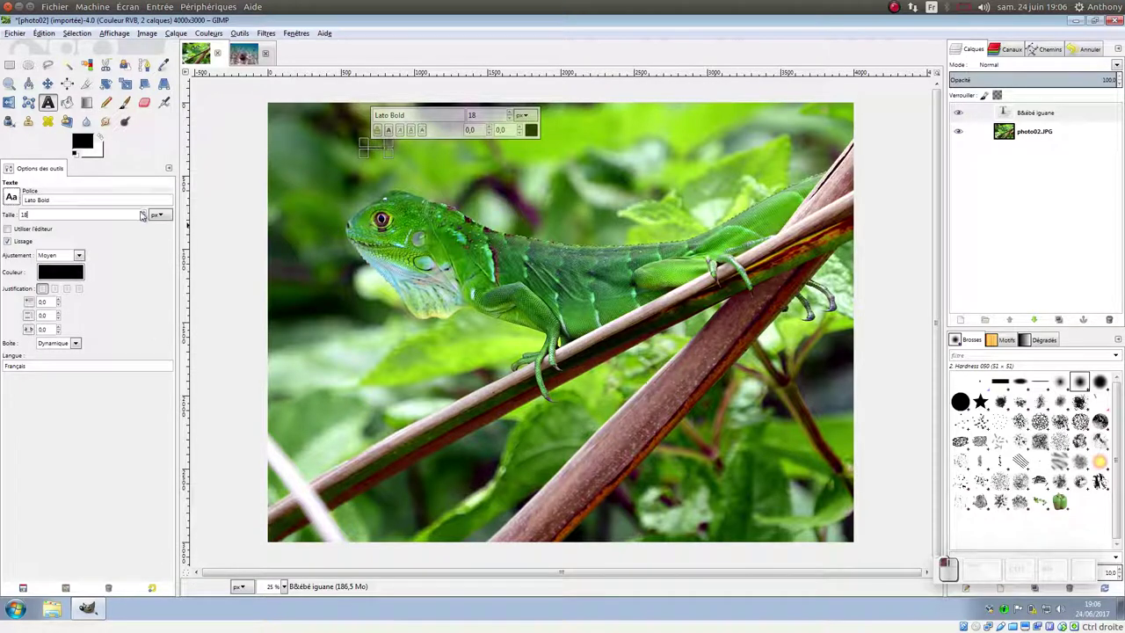
{"action": "left_click", "coordinate": [145, 215]}
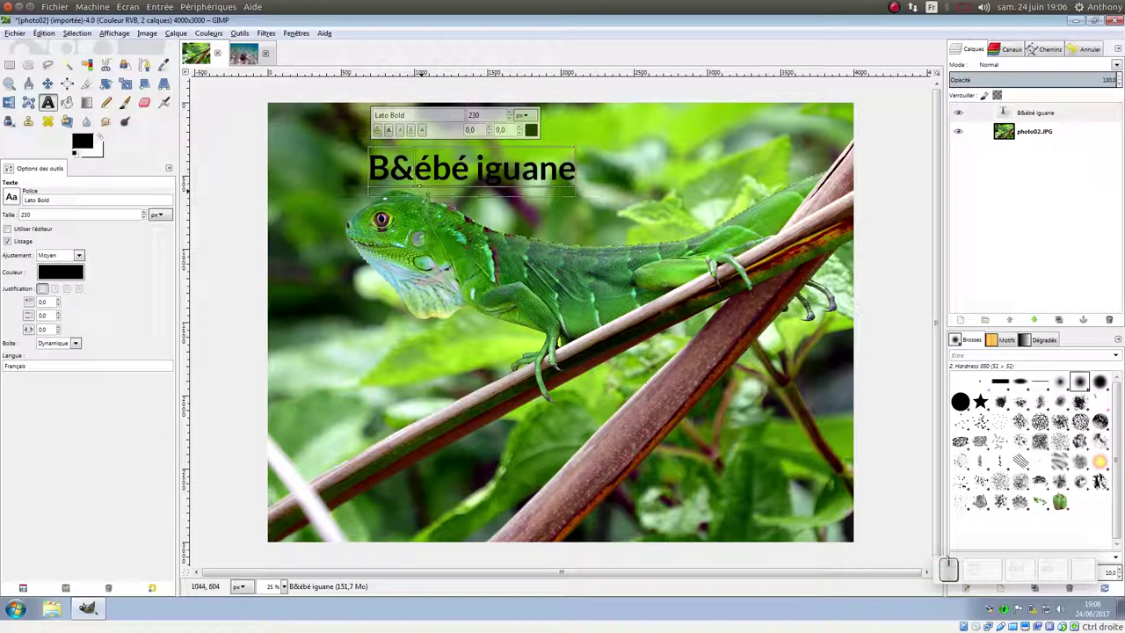
{"action": "key", "text": "BackSpace"}
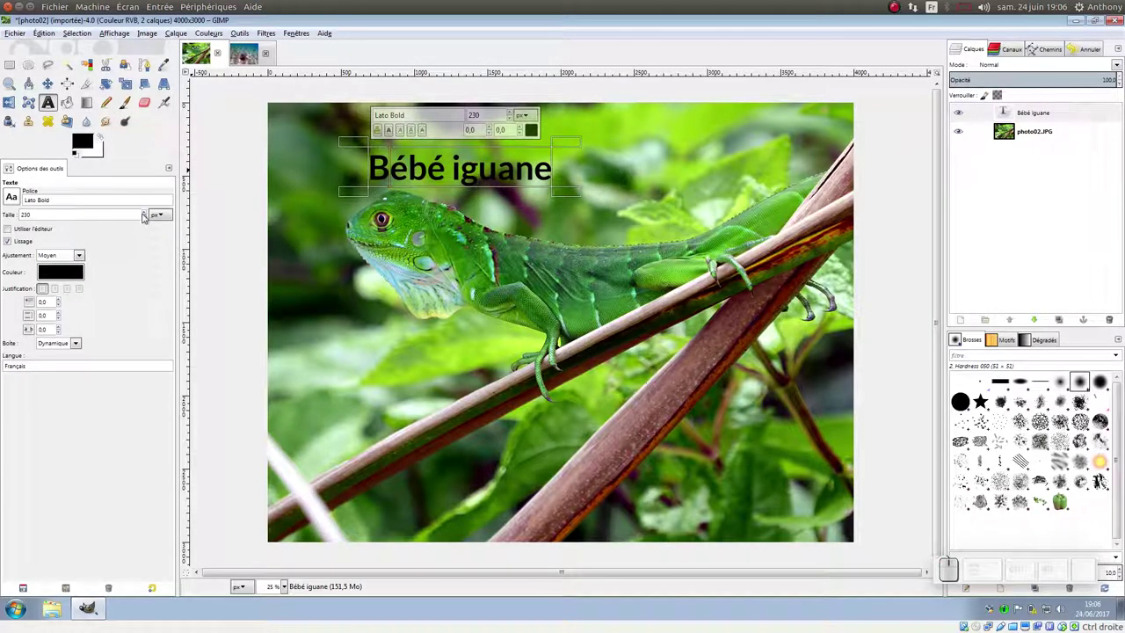
{"action": "left_click", "coordinate": [145, 214]}
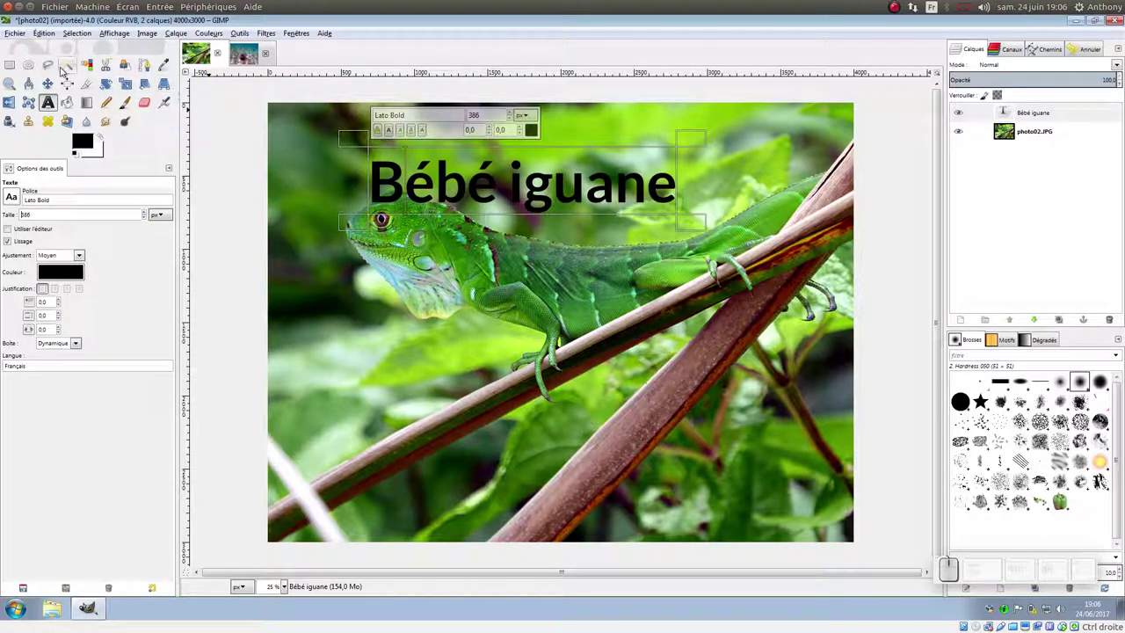
Move the title up and left, then select all of its text for editing.
{"action": "left_click", "coordinate": [48, 83]}
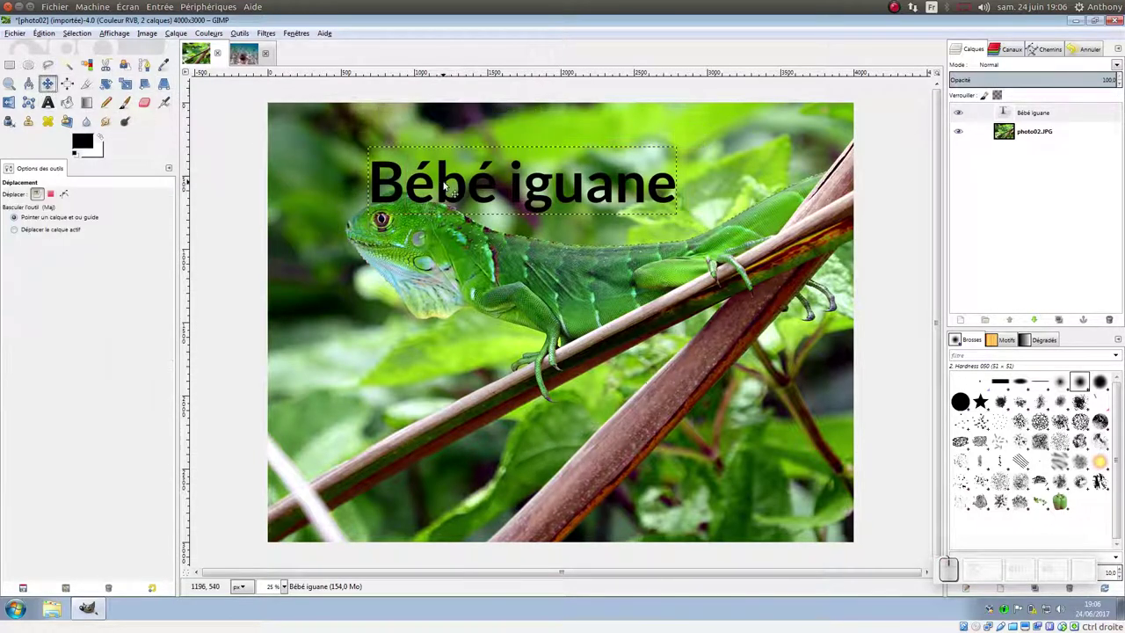
{"action": "left_click_drag", "start_coordinate": [446, 189], "coordinate": [416, 156]}
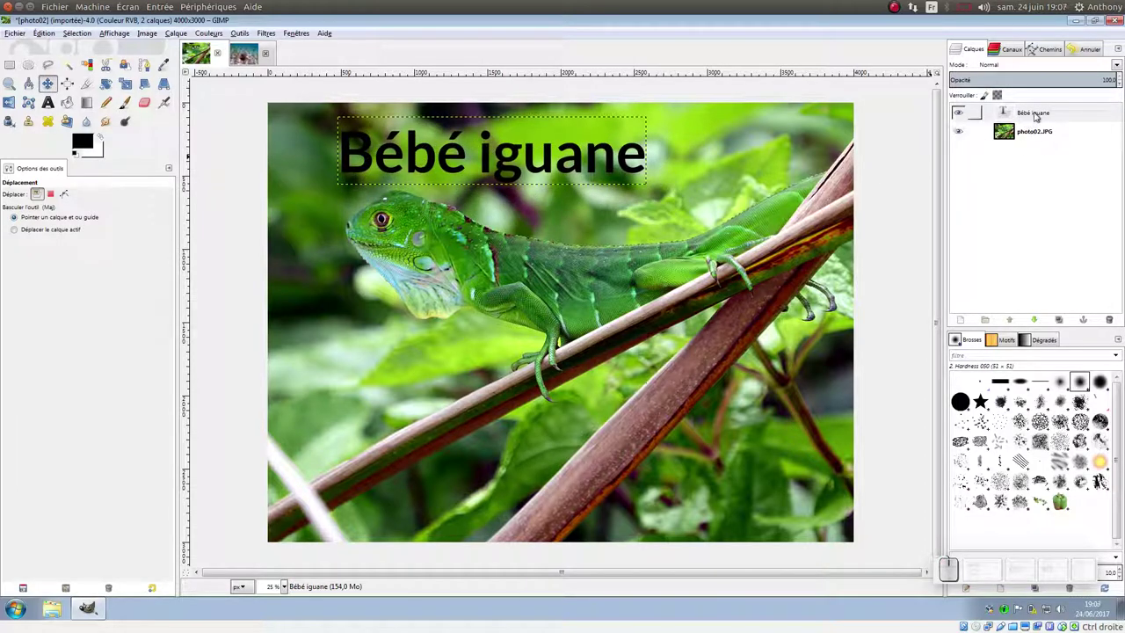
{"action": "key", "text": "t"}
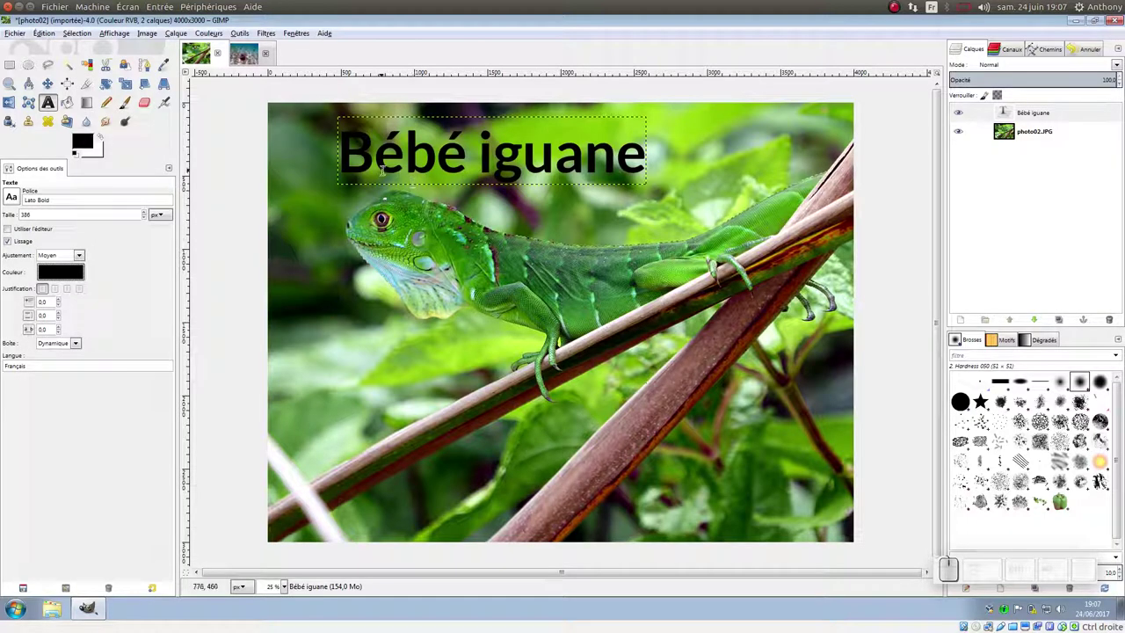
{"action": "left_click_drag", "start_coordinate": [342, 157], "coordinate": [644, 164]}
Colour the title text ffffff white and shift it right to centre it at the top.
{"action": "left_click", "coordinate": [46, 274]}
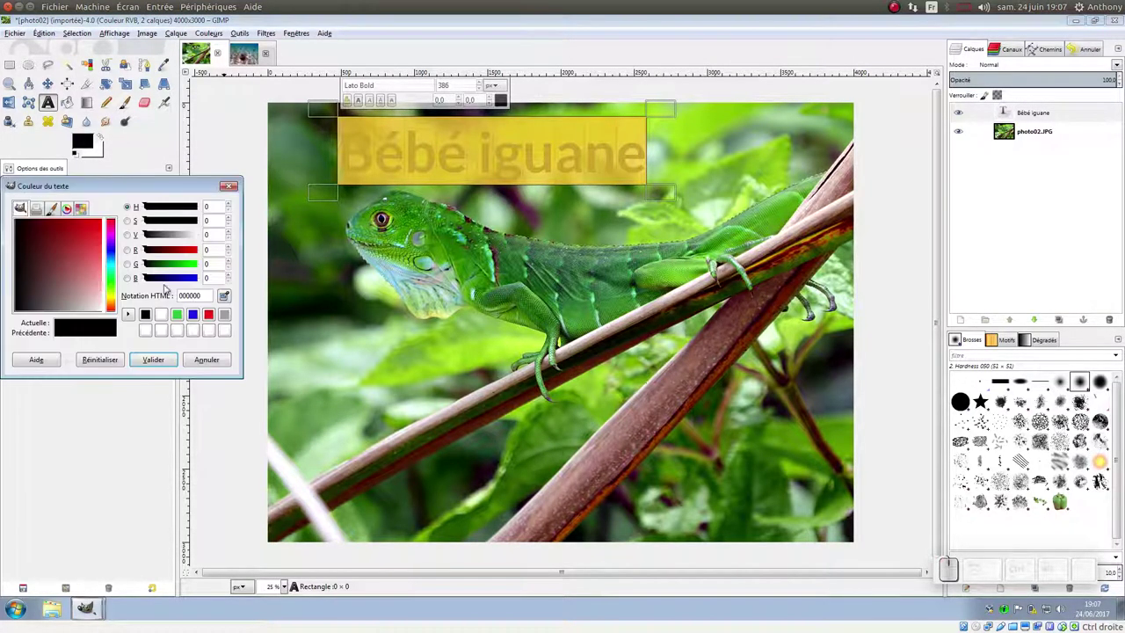
{"action": "left_click", "coordinate": [152, 330]}
{"action": "left_click", "coordinate": [158, 360]}
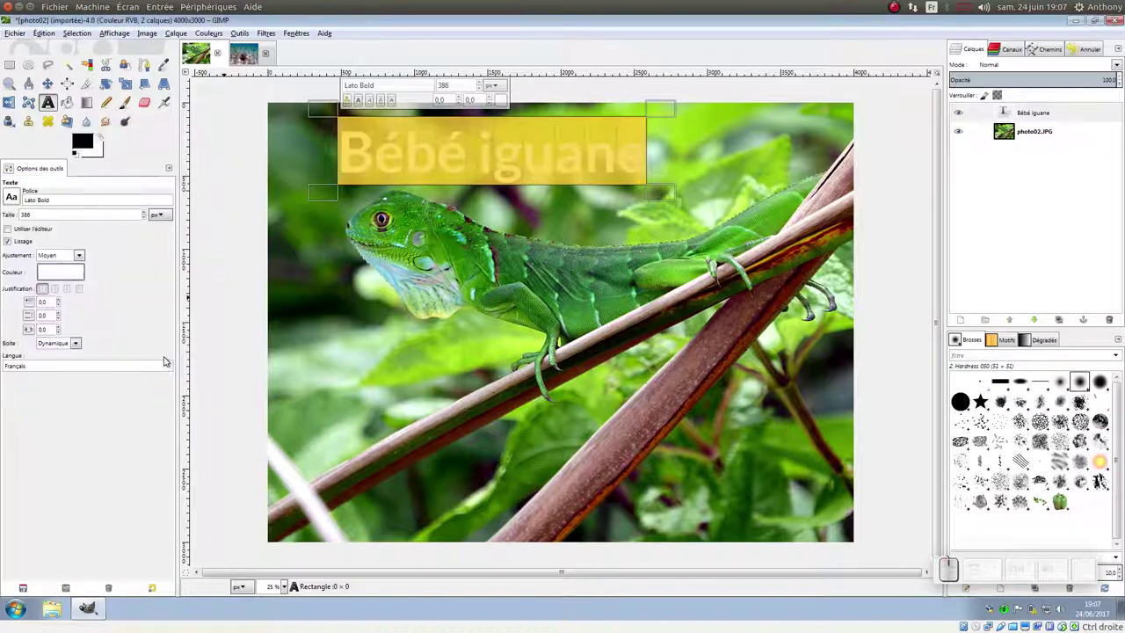
{"action": "left_click", "coordinate": [48, 85]}
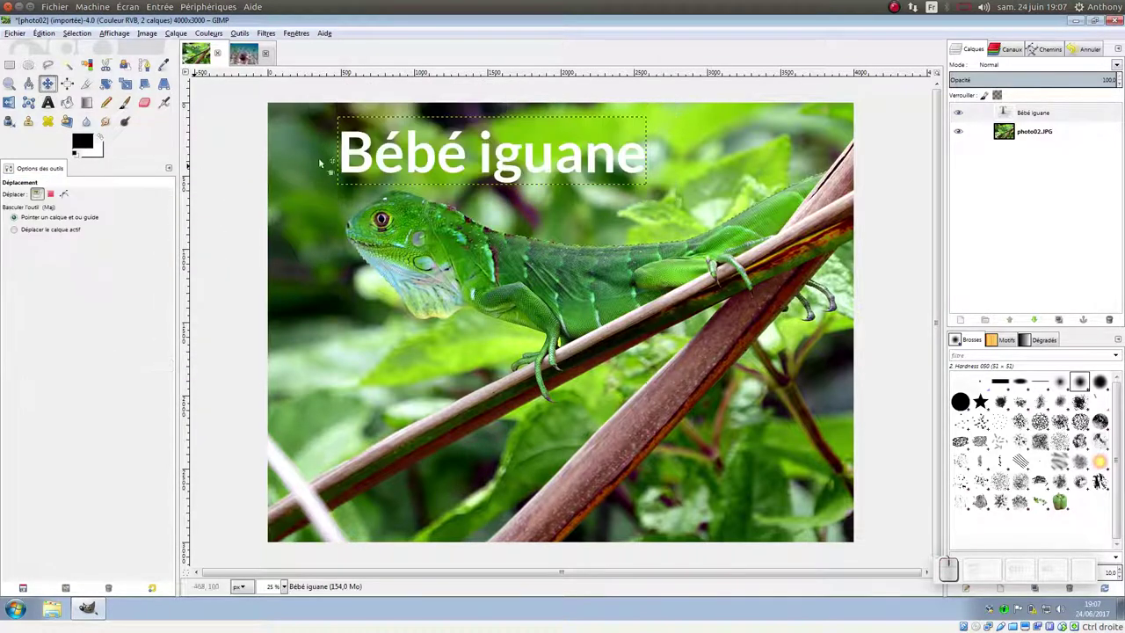
{"action": "left_click_drag", "start_coordinate": [507, 175], "coordinate": [563, 171]}
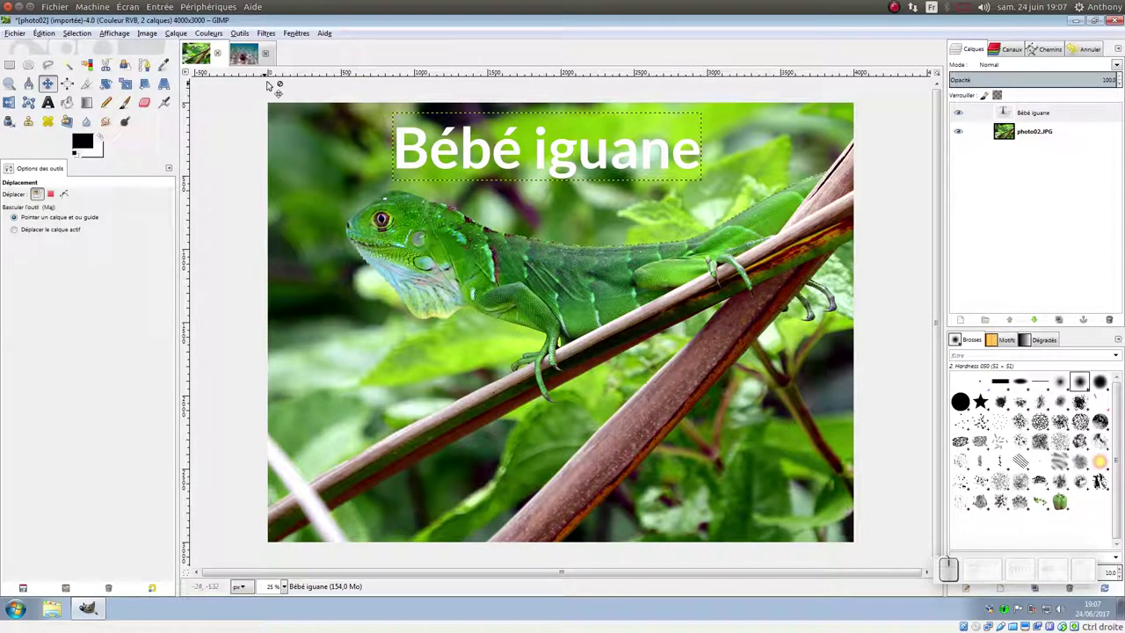
Add an Ombre portée to the title with default offsets, blur 15 and opacity 60.
{"action": "left_click", "coordinate": [266, 35]}
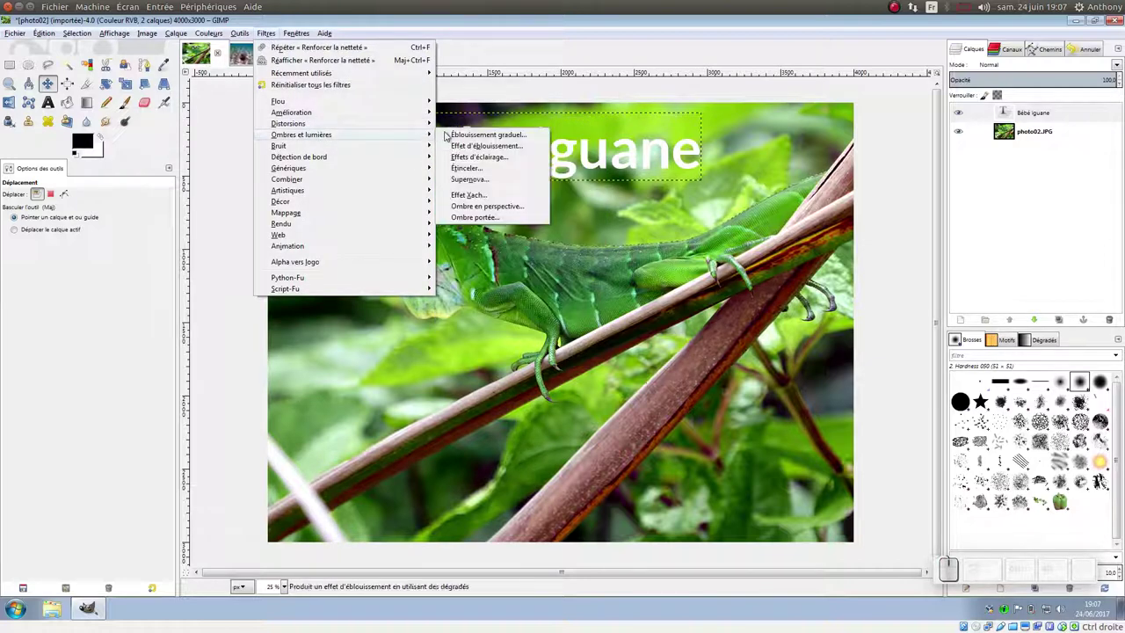
{"action": "mouse_move", "coordinate": [302, 134]}
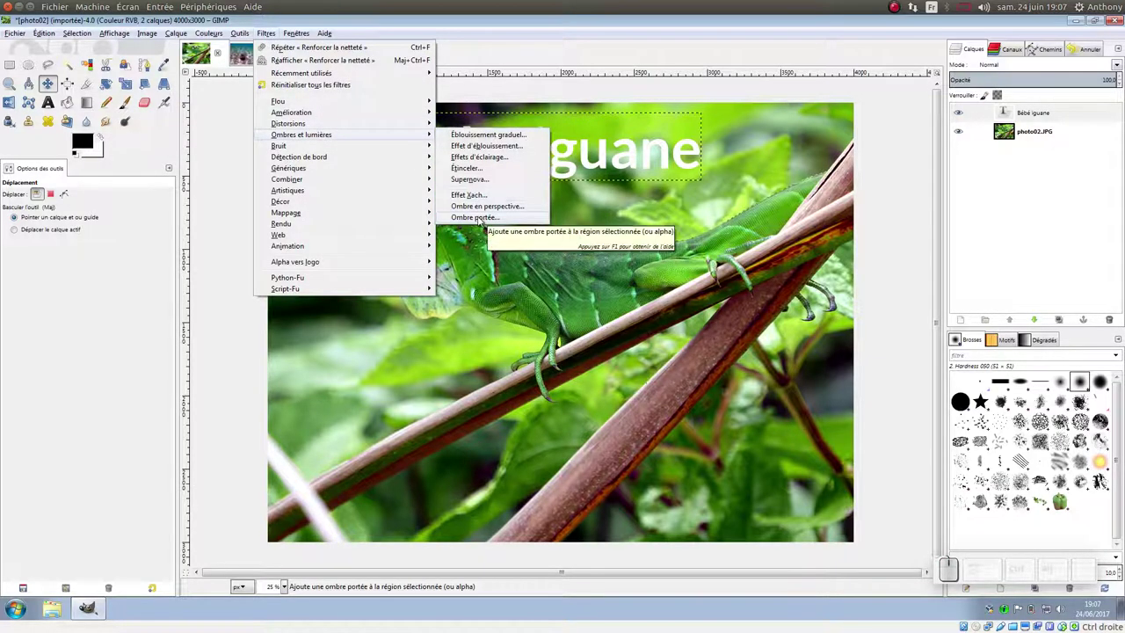
{"action": "left_click", "coordinate": [475, 217]}
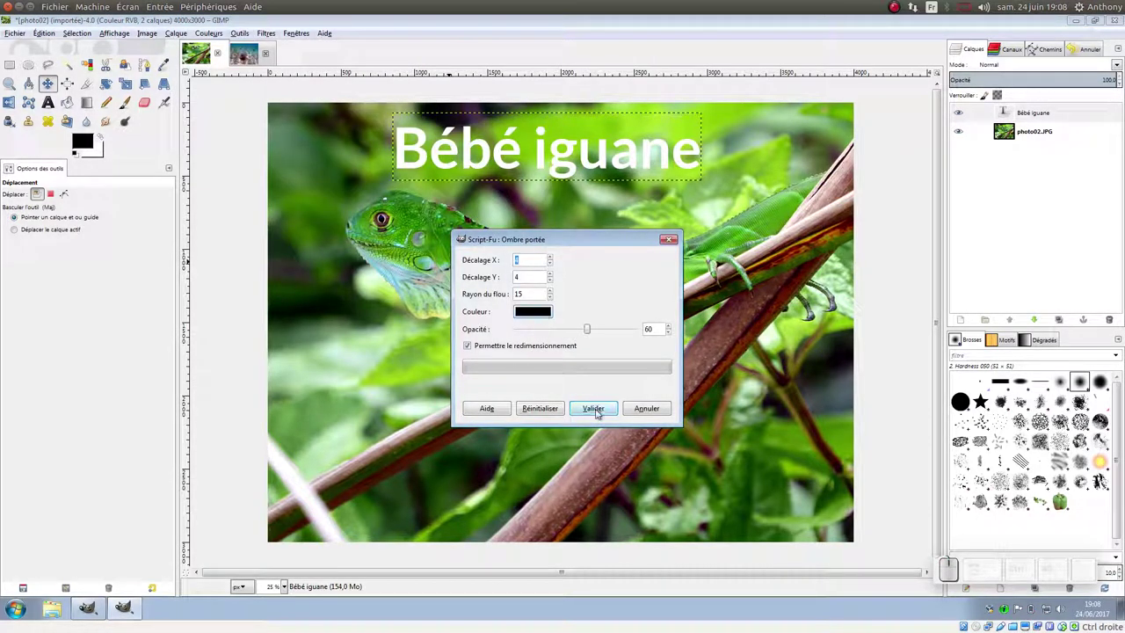
{"action": "left_click", "coordinate": [594, 410]}
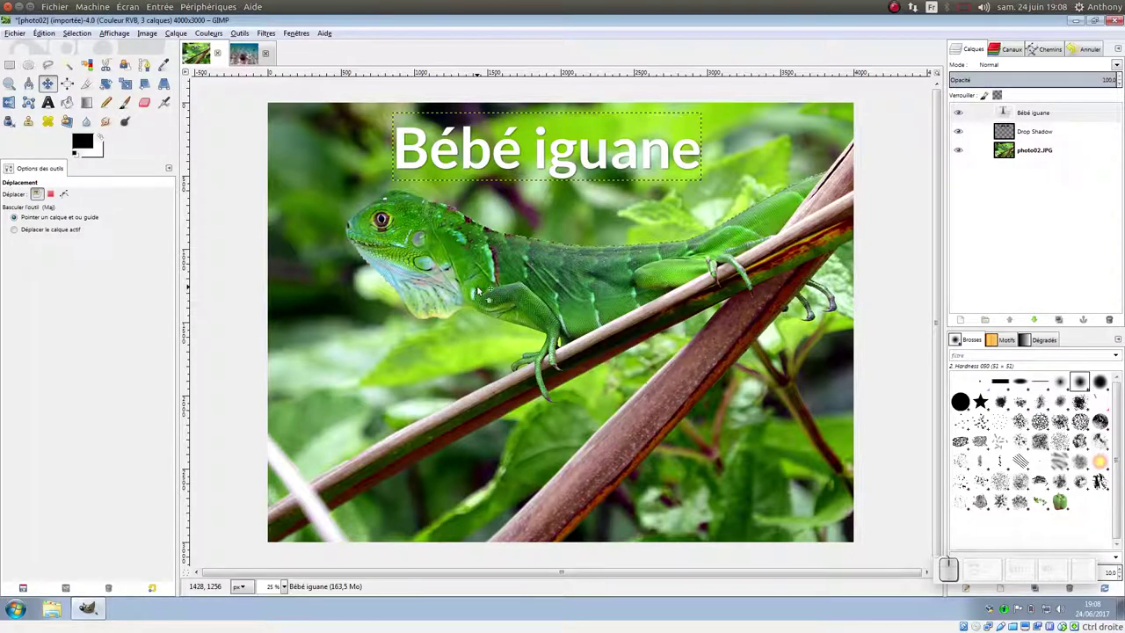
{"action": "key", "text": "1"}
{"action": "scroll", "coordinate": [492, 282], "scroll_direction": "up", "scroll_amount": 5}
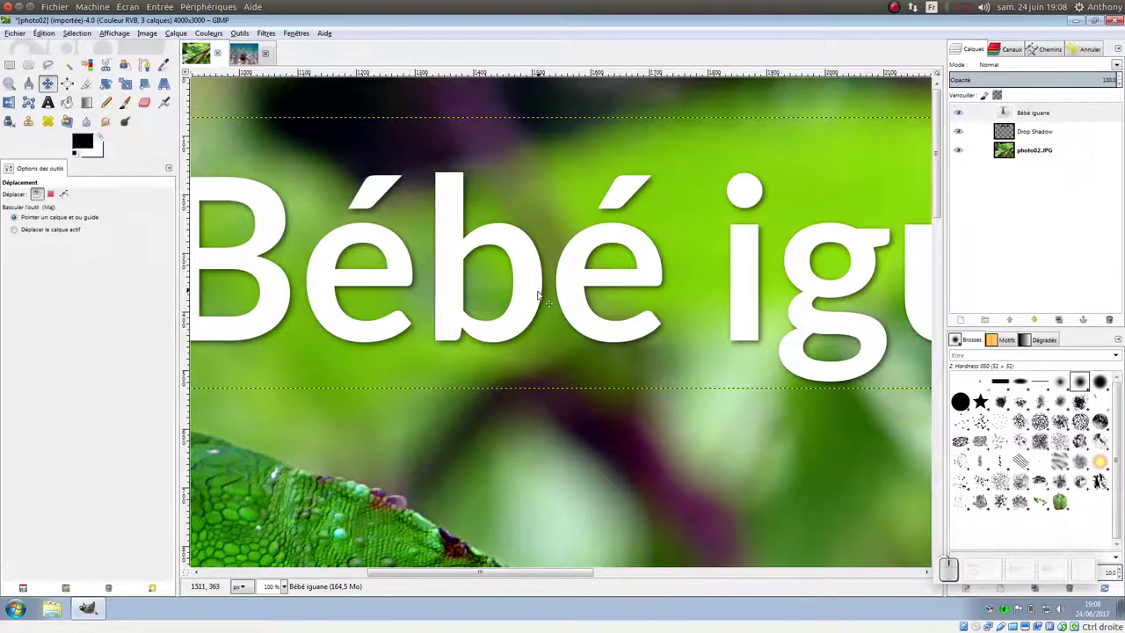
{"action": "scroll", "coordinate": [602, 295], "scroll_direction": "down", "scroll_amount": 3}
{"action": "scroll", "coordinate": [597, 293], "scroll_direction": "down", "scroll_amount": 1}
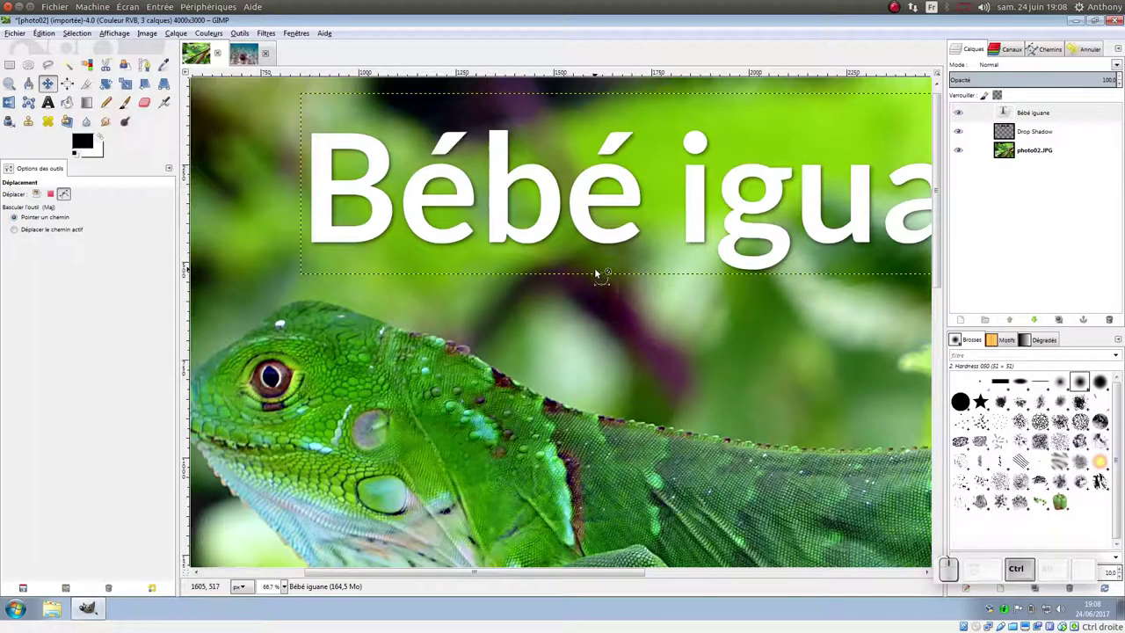
{"action": "scroll", "coordinate": [598, 293], "scroll_direction": "down", "scroll_amount": 1}
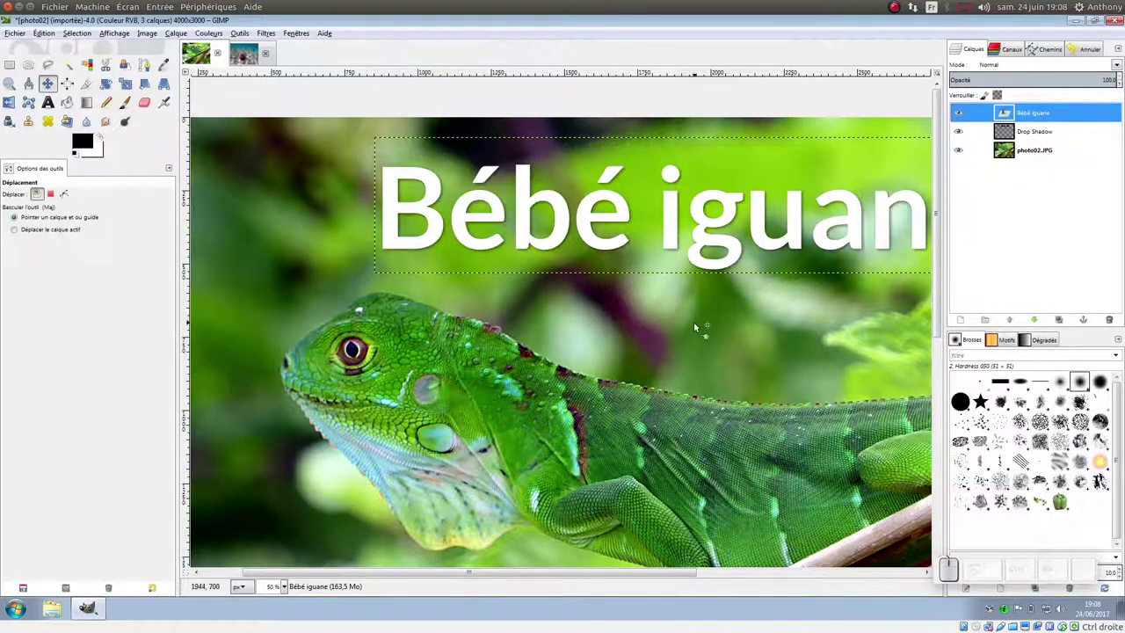
{"action": "scroll", "coordinate": [569, 303], "scroll_direction": "down", "scroll_amount": 2, "text": "ctrl"}
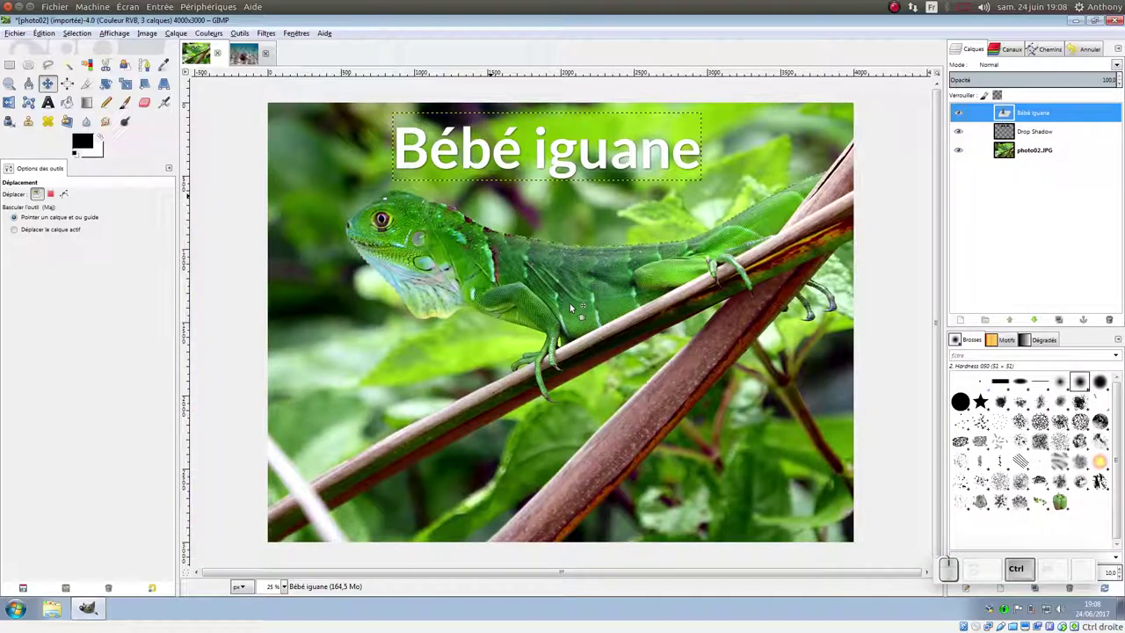